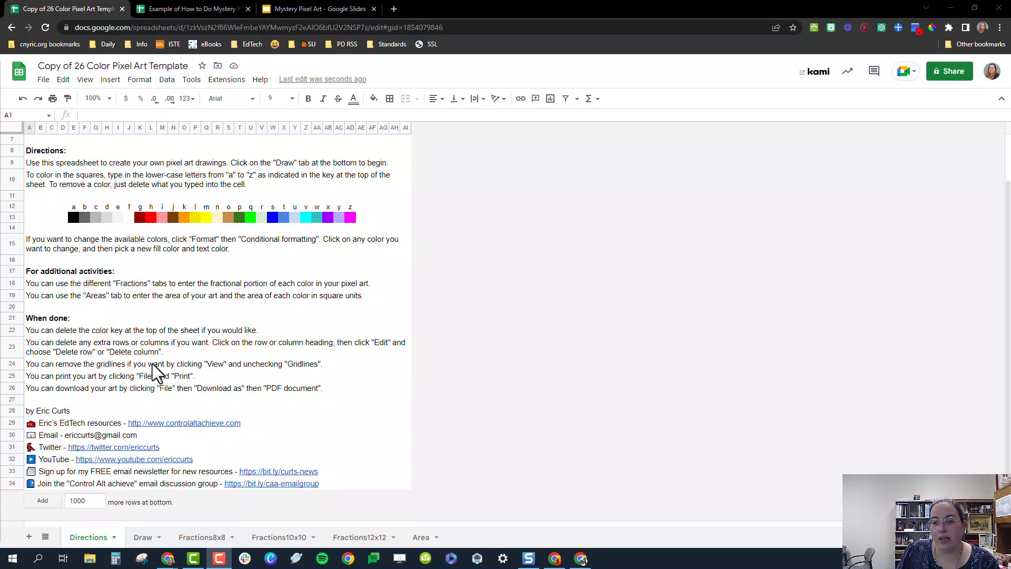
Color three separate cells on the Draw sheet light gray (d), light green (r) and teal using the color key letters.
left_click(149, 538)
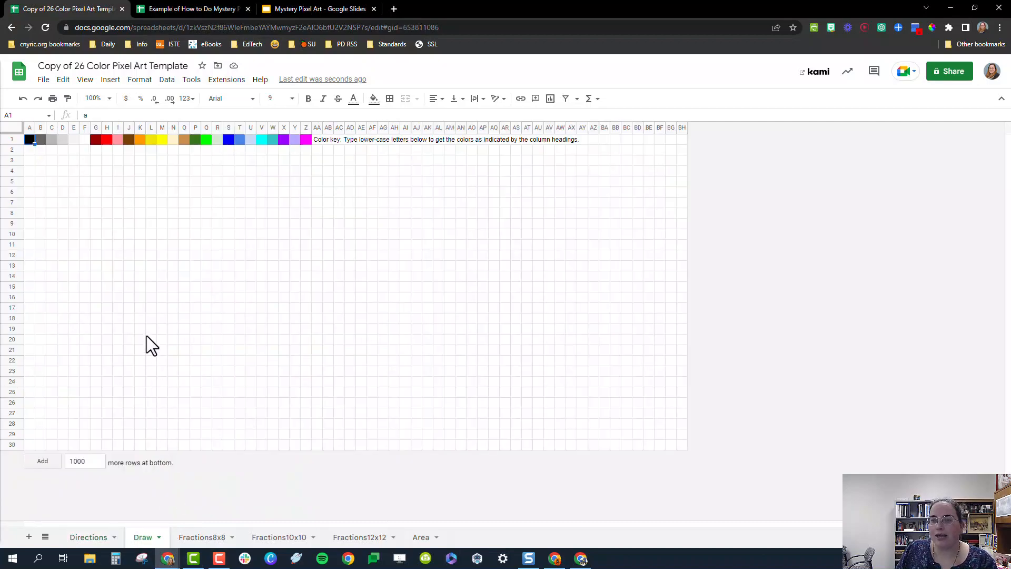
left_click(151, 212)
type("d")
left_click(174, 213)
left_click(164, 234)
type("r")
left_click(195, 224)
left_click(184, 214)
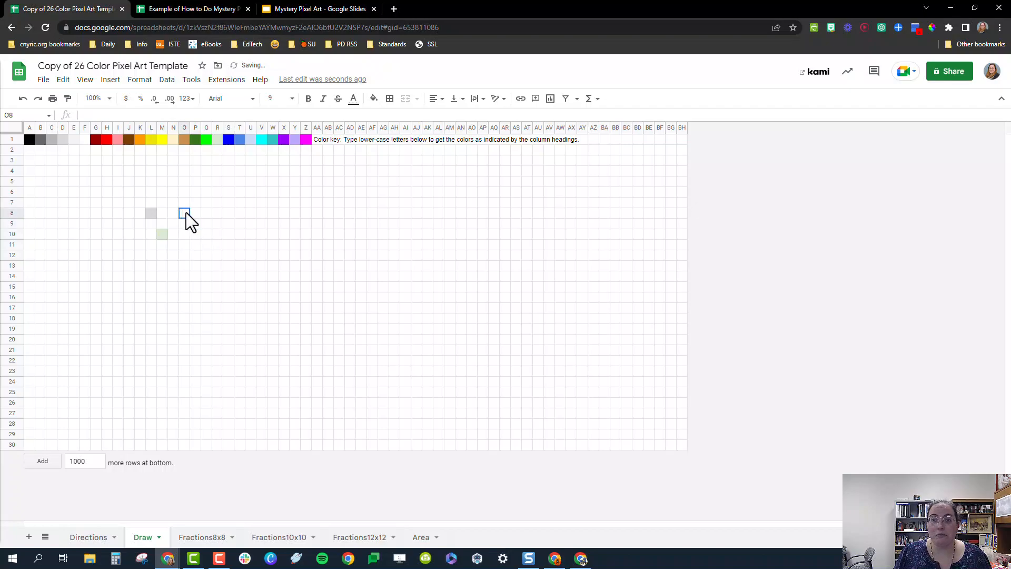
type("5")
left_click(193, 233)
left_click_drag(184, 202, 184, 214)
left_click(251, 226)
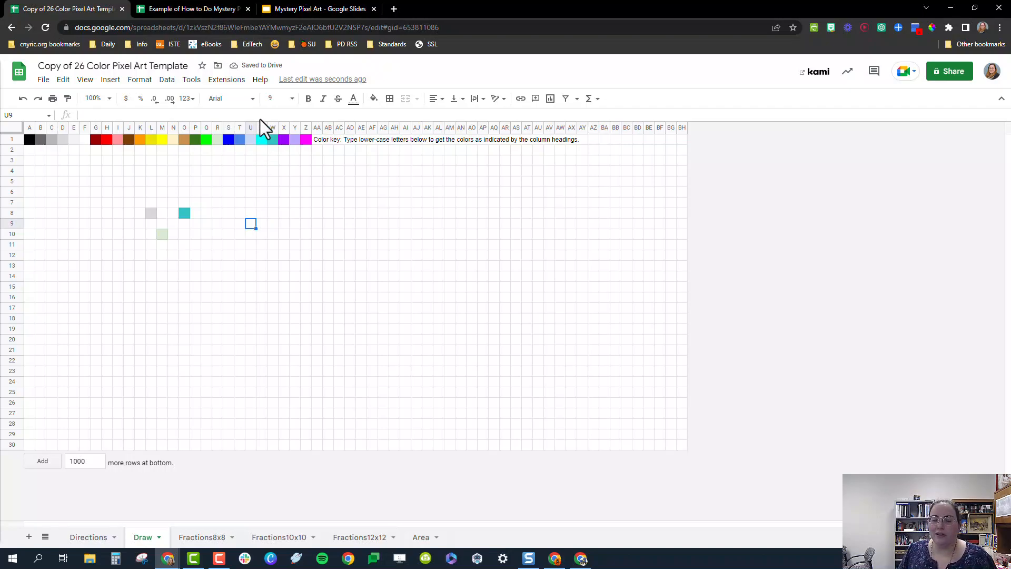
Switch to the Mystery Pixel Art presentation and review the question slides, starting with Question #1 and Question #2.
left_click(309, 8)
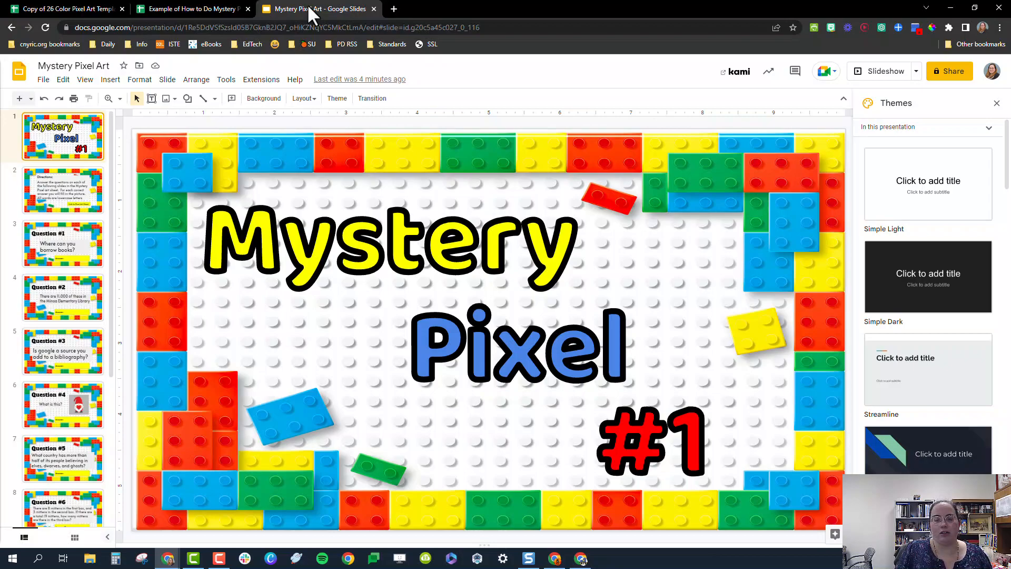
left_click(50, 251)
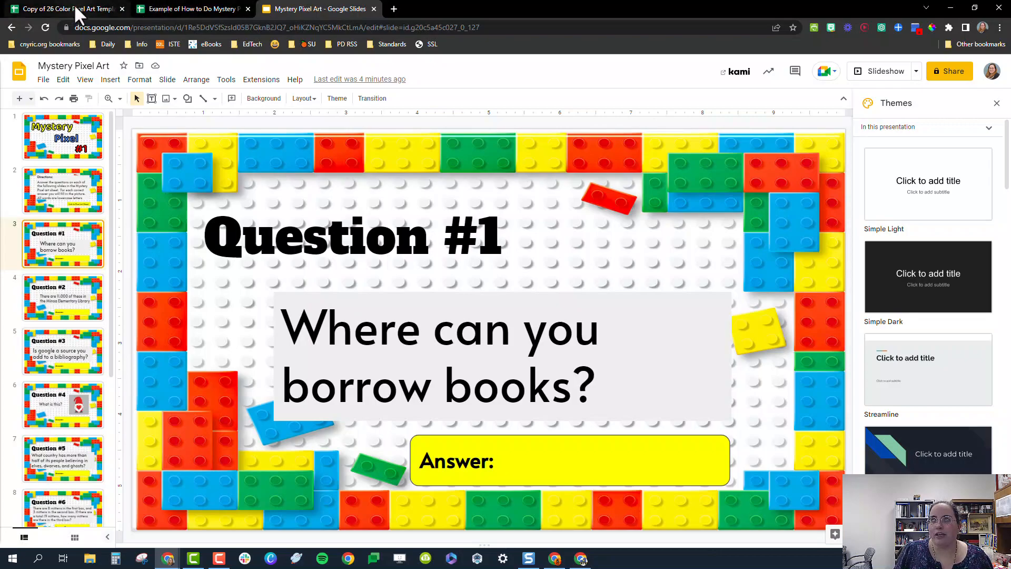
left_click(175, 8)
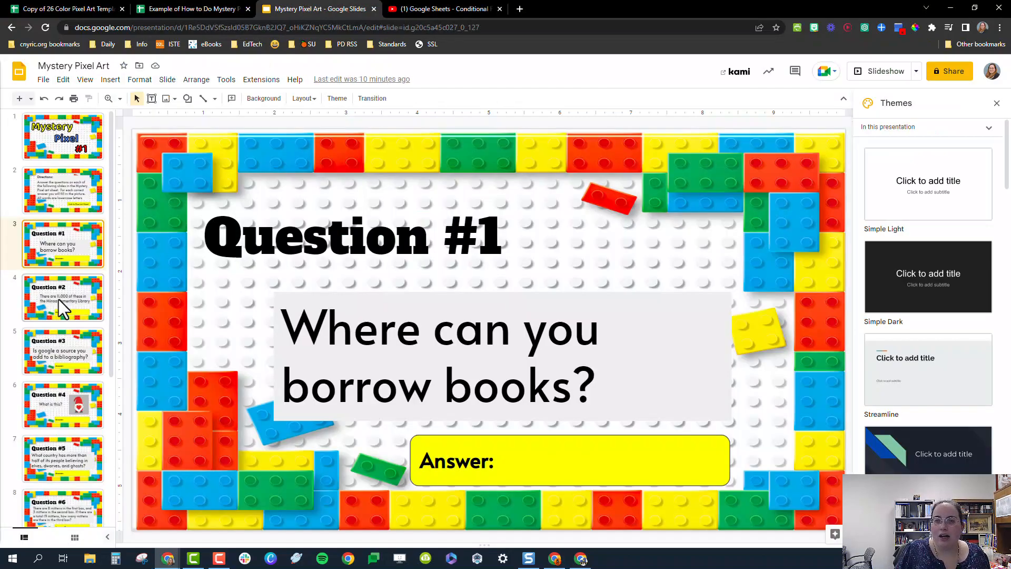
left_click(58, 299)
scroll(50, 334, "down", 4)
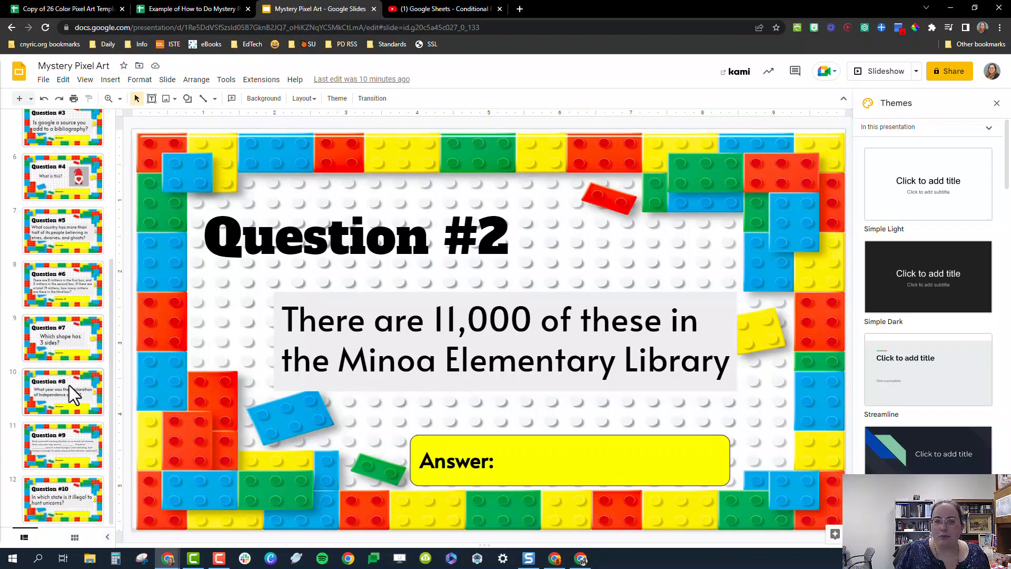
In the Example of How to Do Mystery Pixel Art #1 spreadsheet, close the conditional format rules and clear answers B2:B12.
left_click(182, 9)
left_click(105, 151)
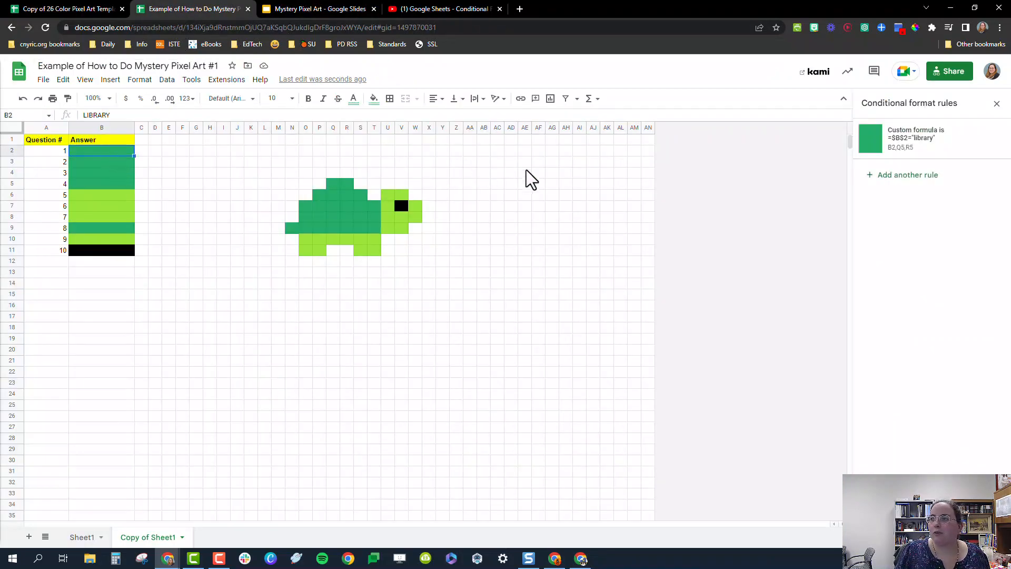
left_click(996, 103)
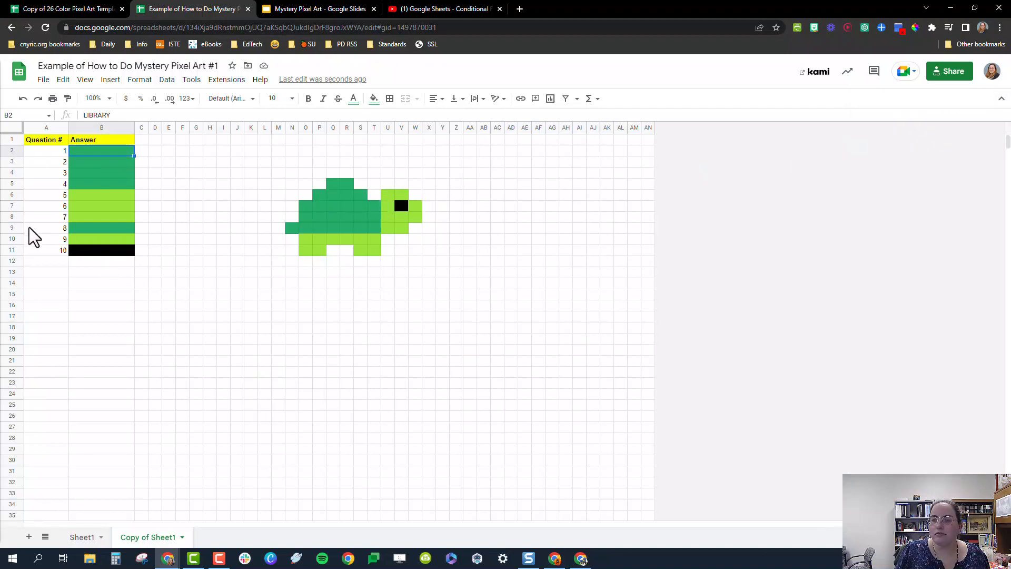
left_click_drag(77, 148, 99, 260)
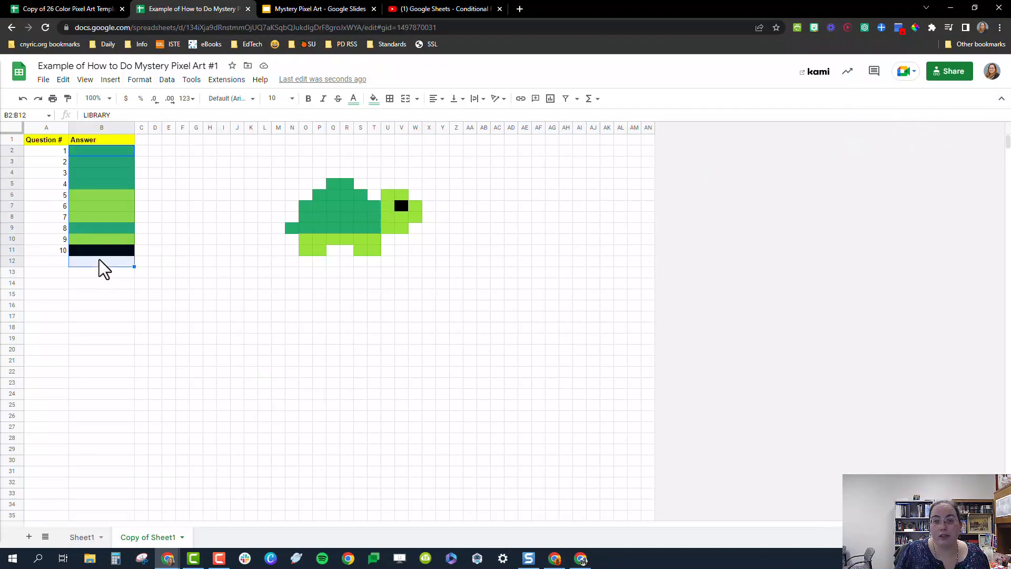
key("Delete")
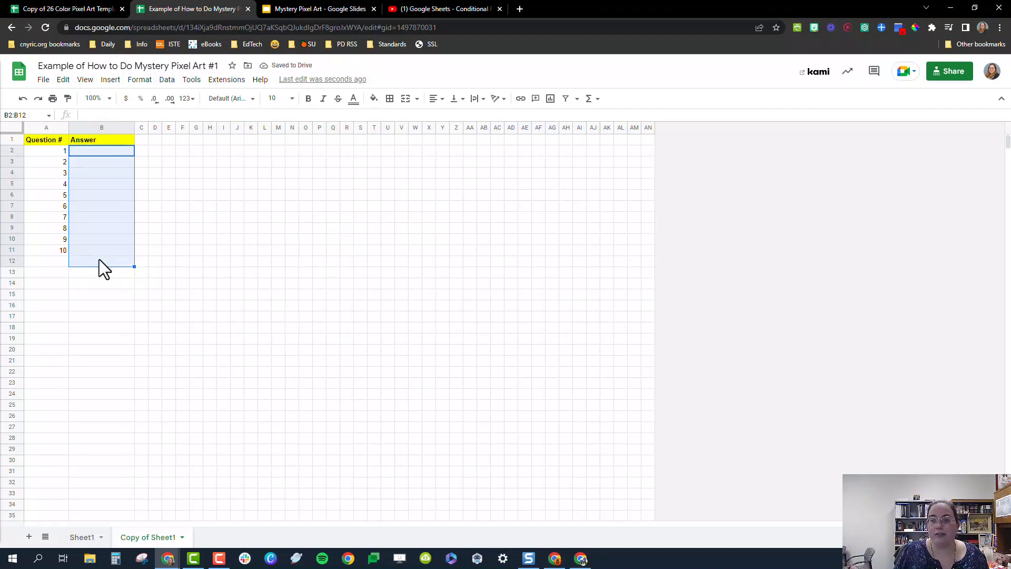
Test question 1 by entering "library" in B2 and clear that answer again.
left_click(110, 155)
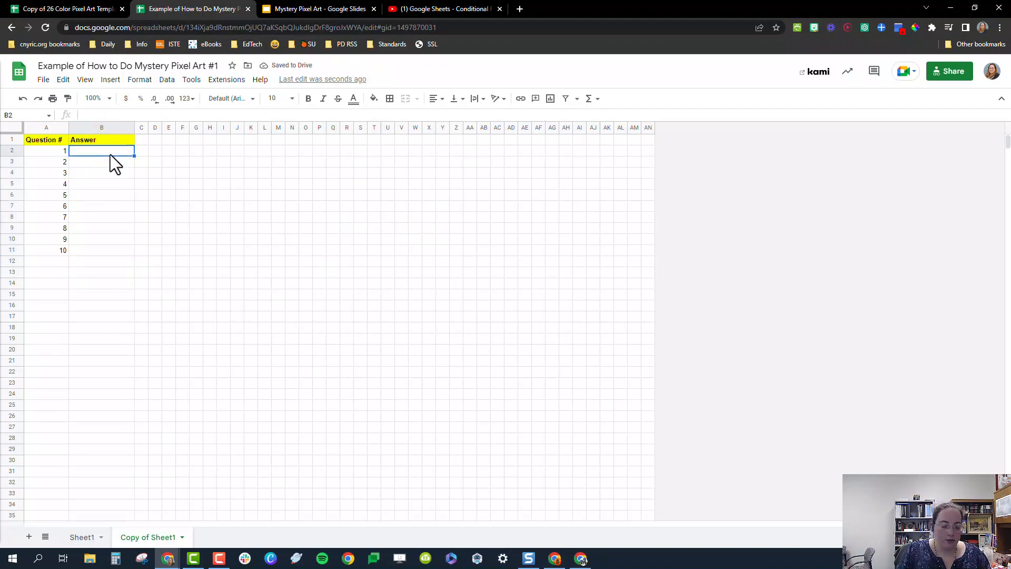
type("library")
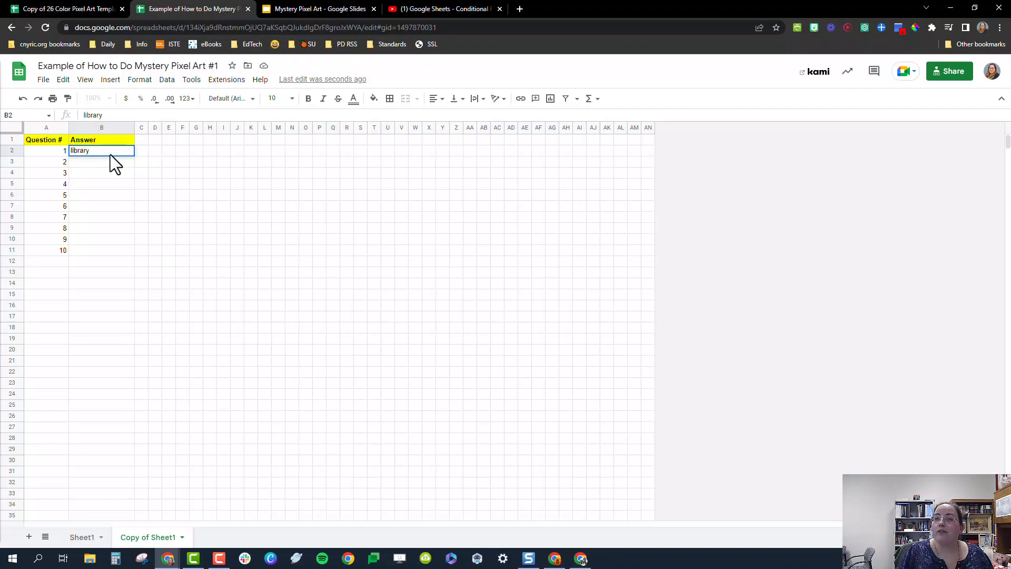
key("Return")
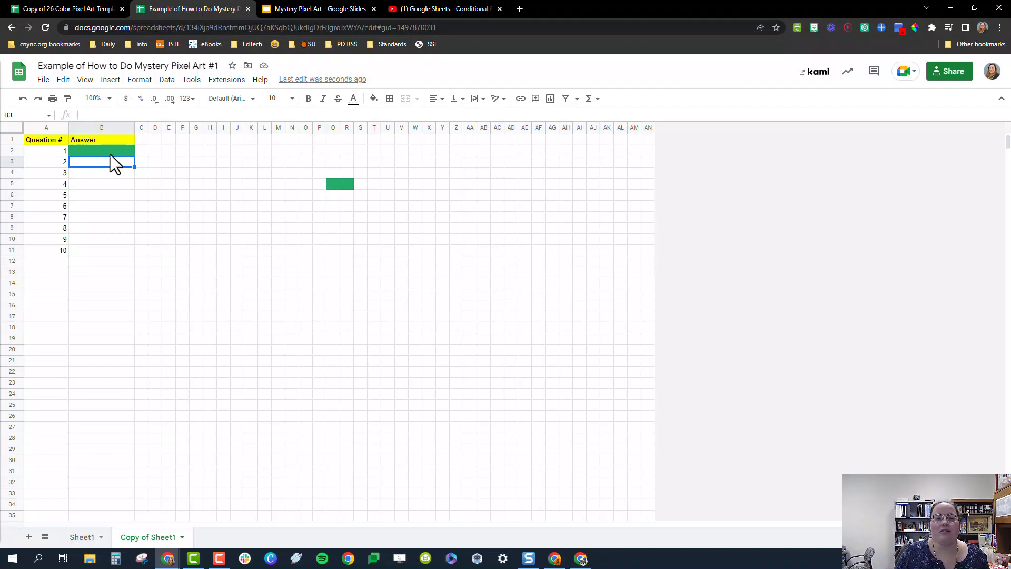
left_click(119, 152)
key("Delete")
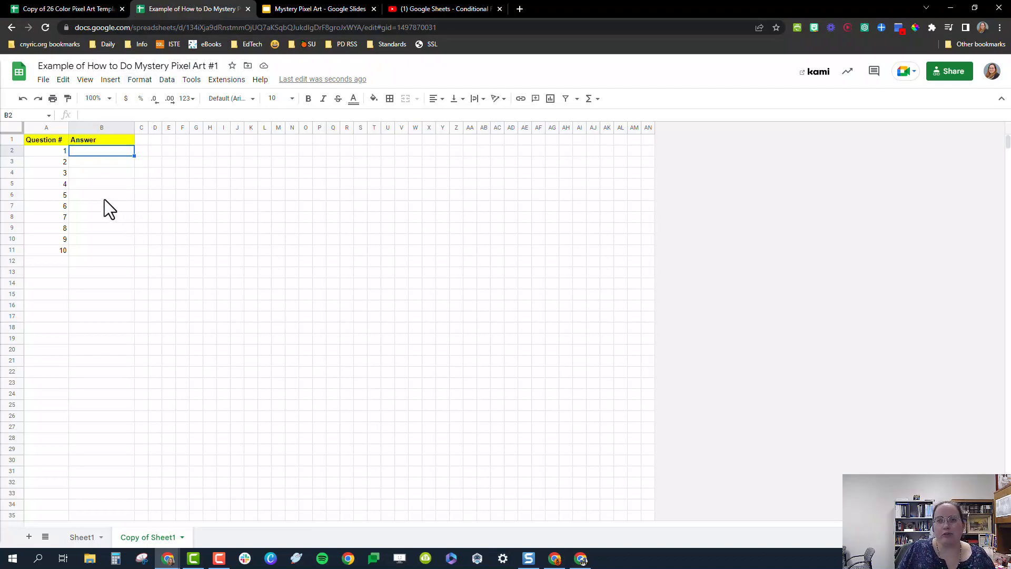
Open conditional formatting on Sheet1 and examine the rules attached to answer cells B2 through B6.
left_click(82, 537)
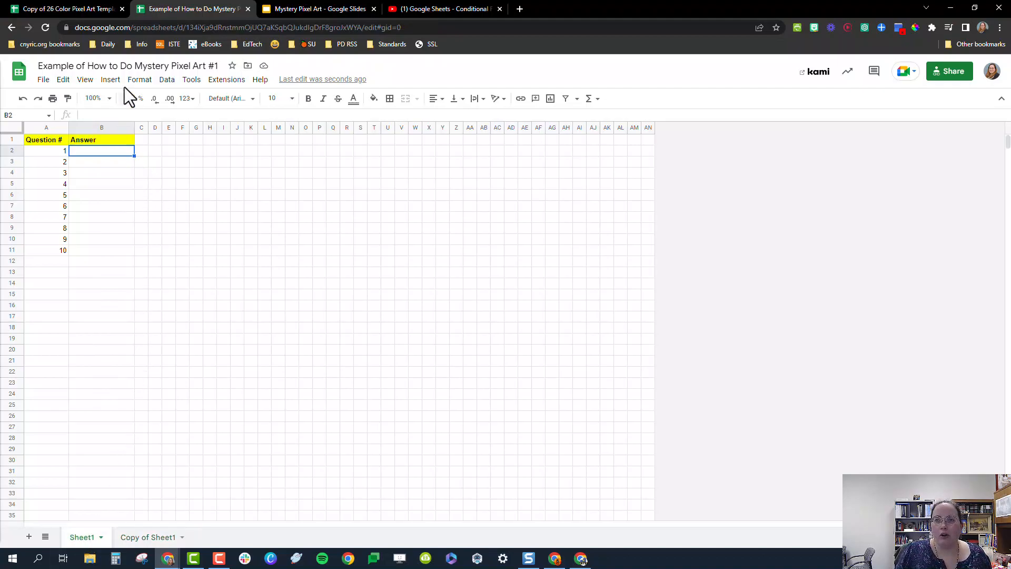
left_click(141, 83)
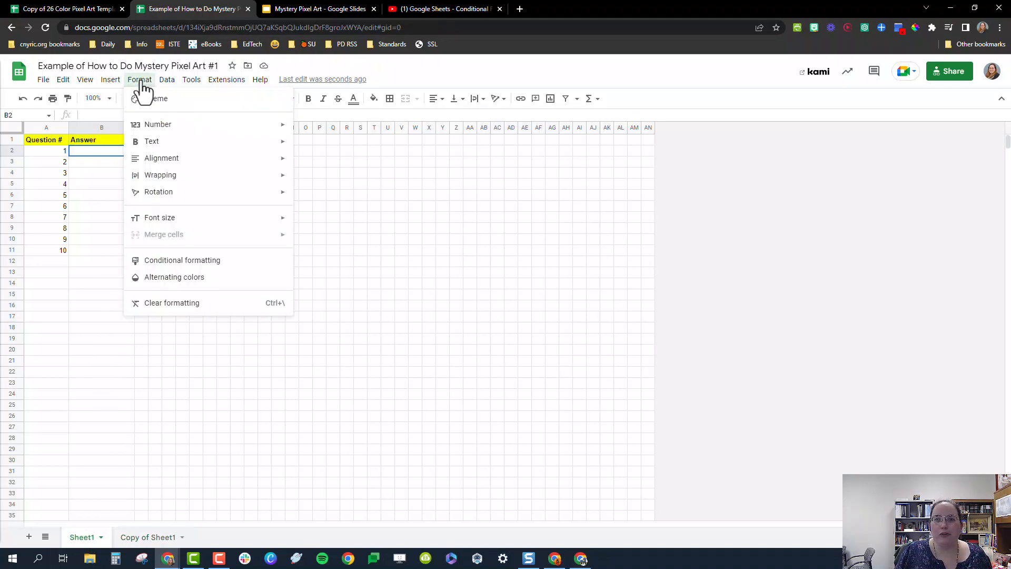
left_click(176, 261)
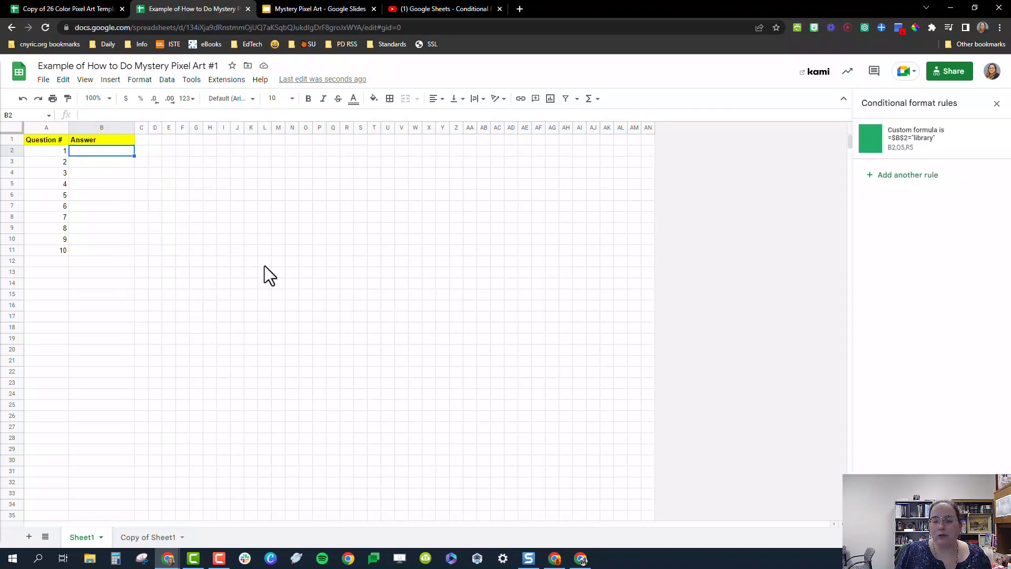
left_click(87, 164)
left_click(89, 174)
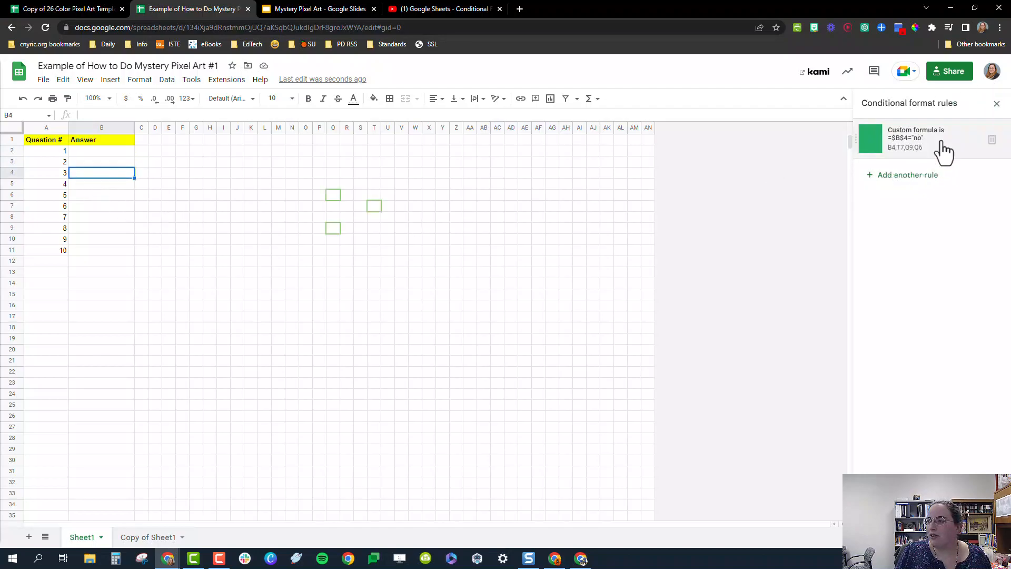
left_click(83, 187)
left_click(88, 198)
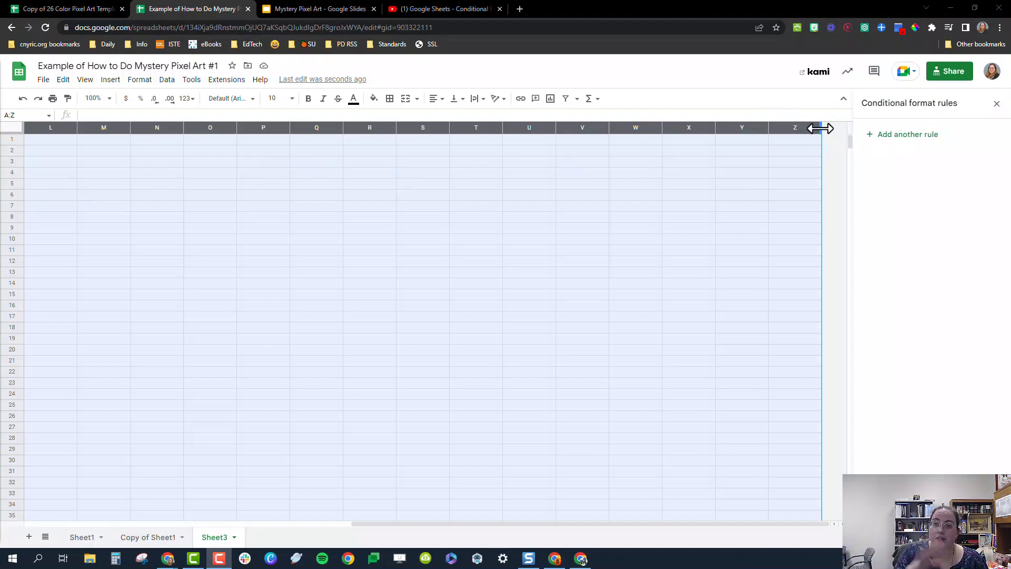
Narrow columns A to Z on Sheet3 together to form a grid of small cells.
left_click_drag(821, 128, 503, 128)
left_click(291, 250)
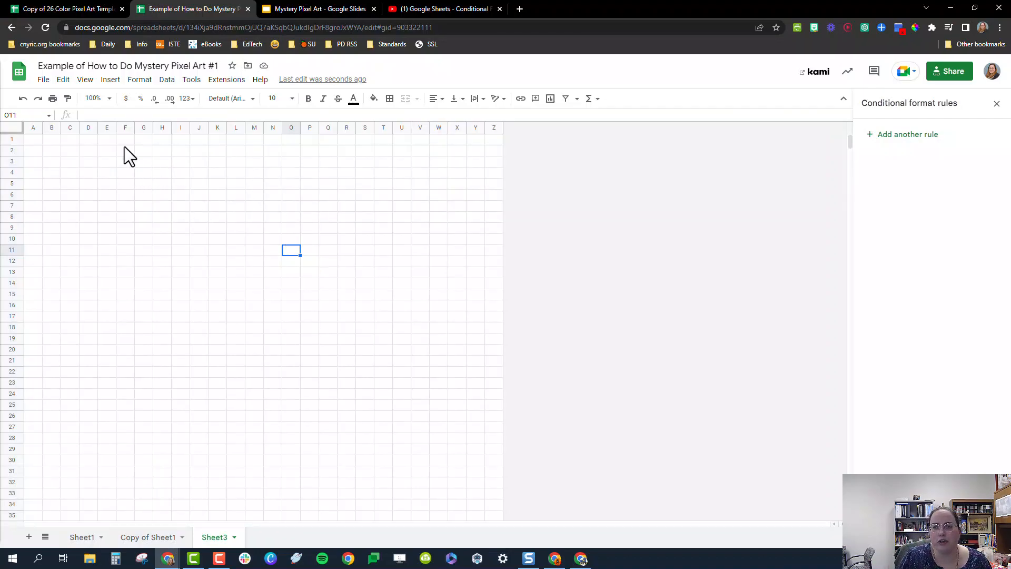
left_click(194, 226)
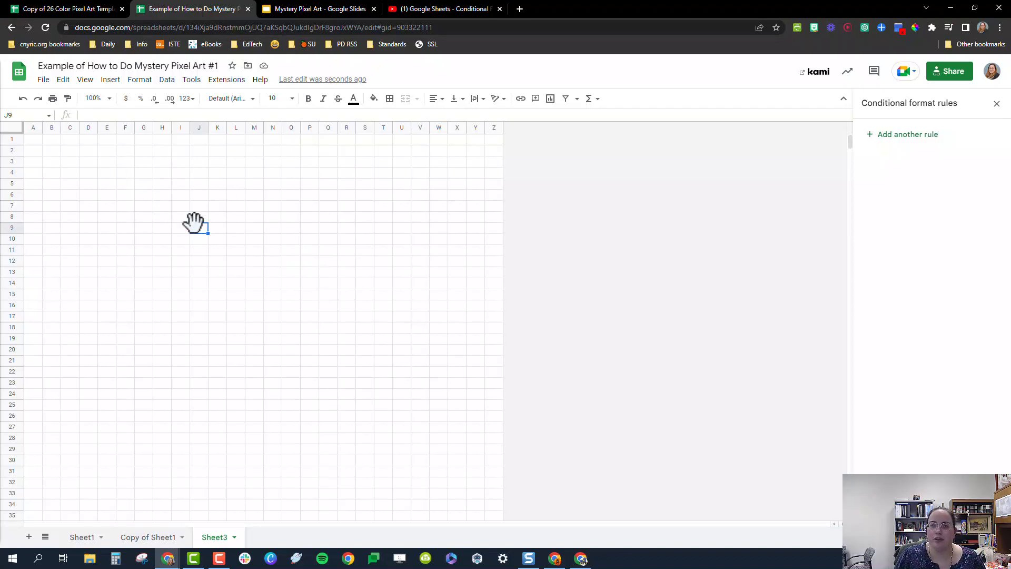
key("ctrl+v")
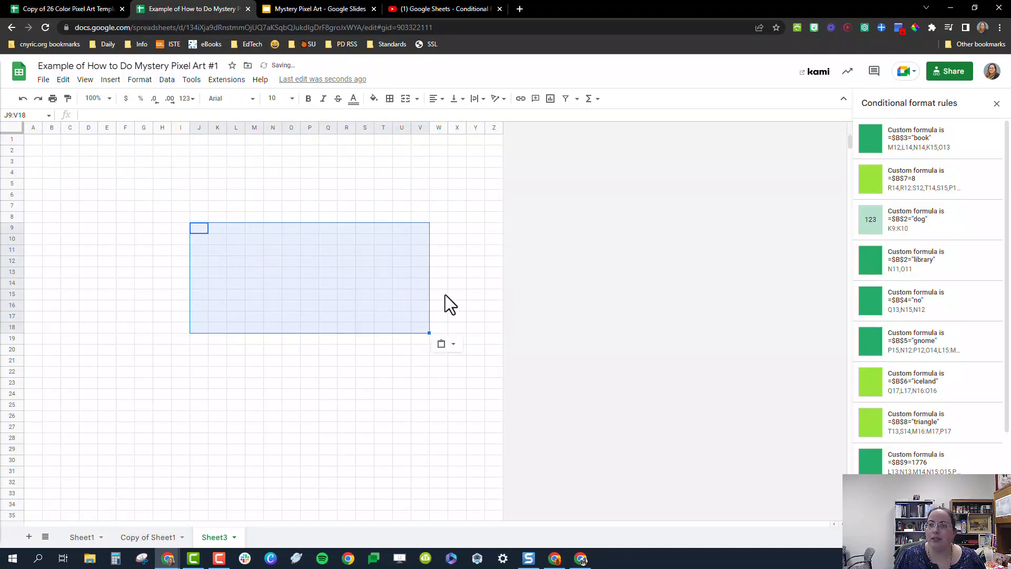
key("ctrl+z")
Draw the turtle's stepped shell and tail in rows 8 to 12 by filling cells with the custom medium green.
left_click(373, 98)
left_click_drag(217, 216, 254, 227)
left_click(390, 275)
left_click(374, 99)
left_click(390, 275)
left_click_drag(182, 237, 273, 239)
left_click(374, 99)
left_click(390, 275)
left_click_drag(182, 249, 273, 250)
left_click(374, 99)
left_click(389, 275)
left_click_drag(163, 261, 273, 261)
left_click(373, 98)
left_click(390, 275)
Fill the turtle's head, O8:P12 plus Q9:Q10, with the custom light green.
left_click_drag(291, 216, 328, 240)
left_click(374, 98)
left_click(413, 275)
left_click(374, 99)
left_click(412, 275)
Fill the turtle's two legs, I13:J14 and M13:N14, with the custom light green.
left_click_drag(162, 271, 197, 286)
left_click(374, 99)
left_click(413, 275)
left_click_drag(254, 272, 273, 287)
left_click(374, 98)
left_click(413, 275)
Fill cell P9 with black as the turtle's eye.
left_click(309, 227)
left_click(374, 99)
left_click(378, 135)
left_click(347, 283)
Fill K13:L13 with the custom light green to join the turtle's legs as a belly.
left_click_drag(213, 271, 232, 273)
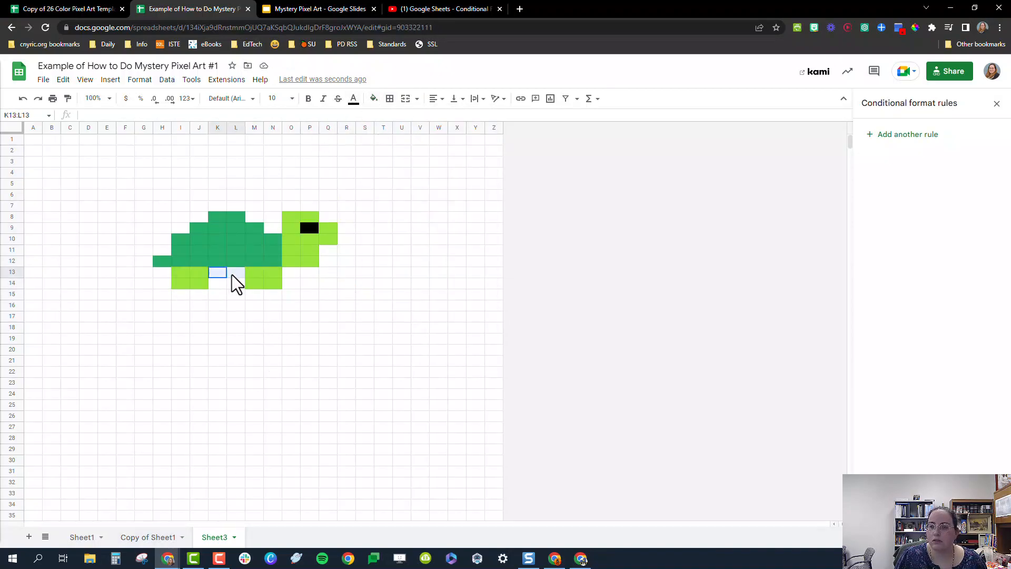
left_click(372, 99)
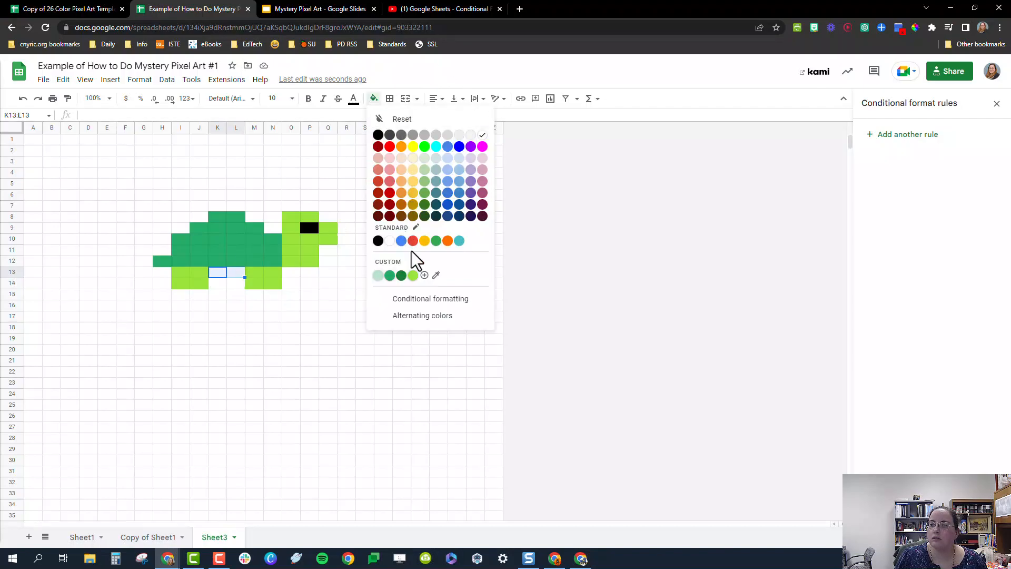
left_click(413, 276)
left_click(306, 340)
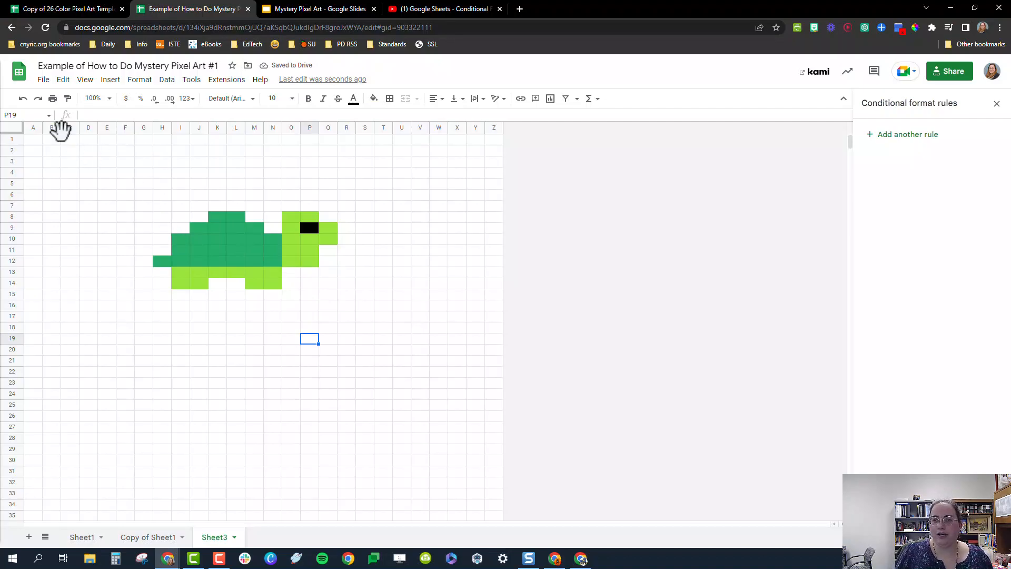
Narrow columns A to Z further so the turtle's cells are closer to square.
left_click(32, 128)
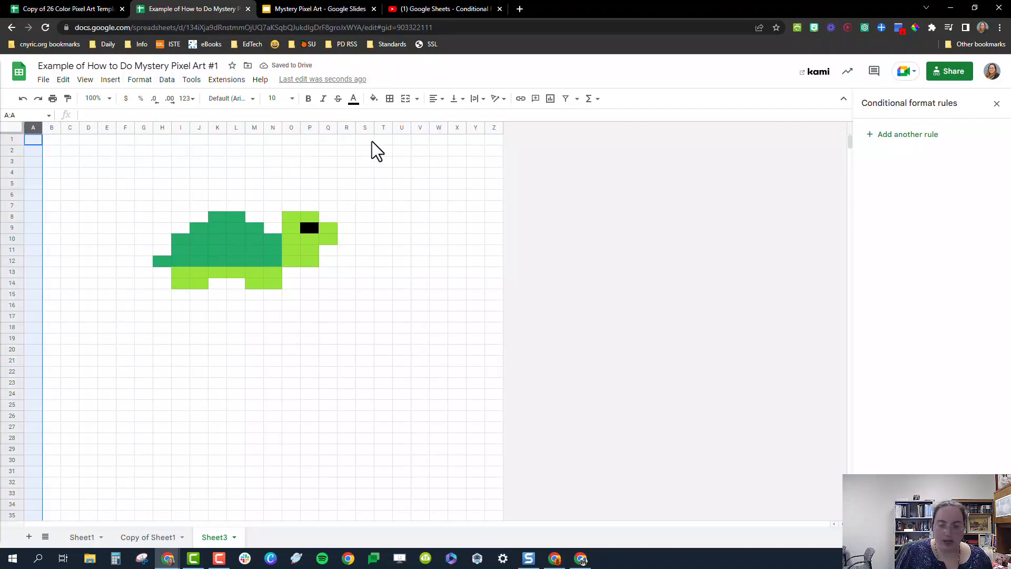
left_click(492, 128, "shift")
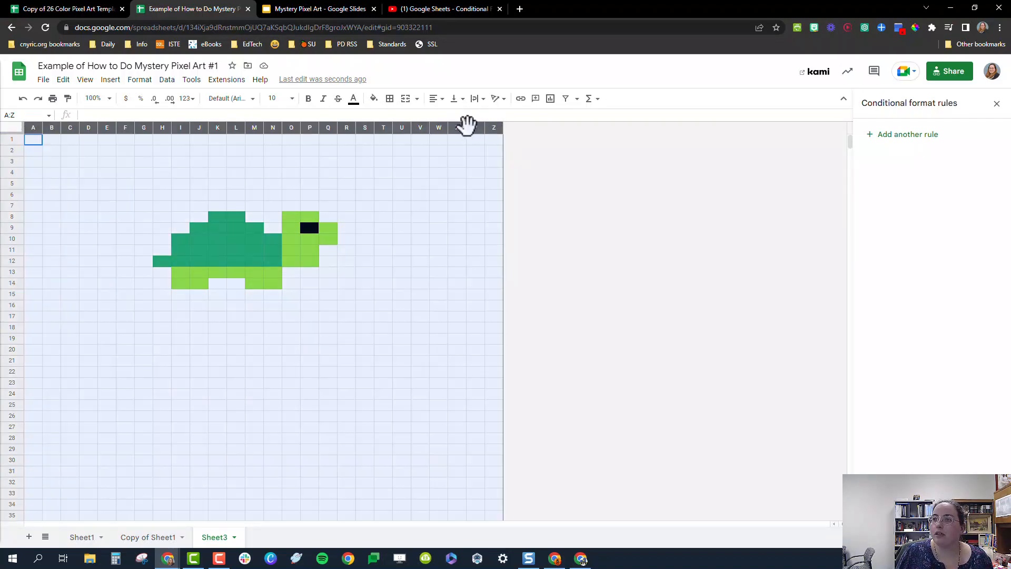
left_click_drag(466, 128, 459, 128)
left_click(316, 282)
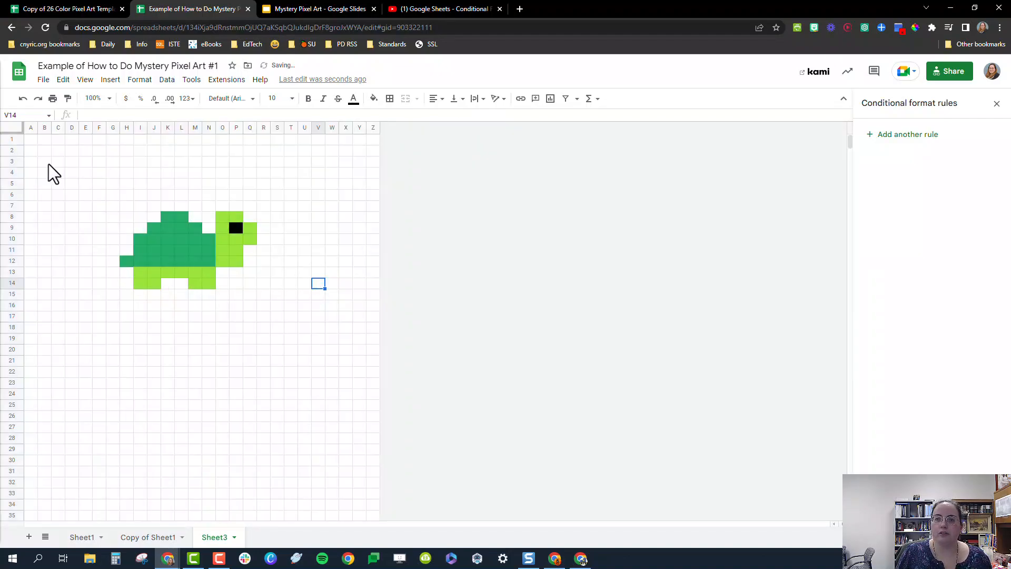
Widen columns A and B for the questions and answers, making B about twice as wide as A.
left_click(30, 128)
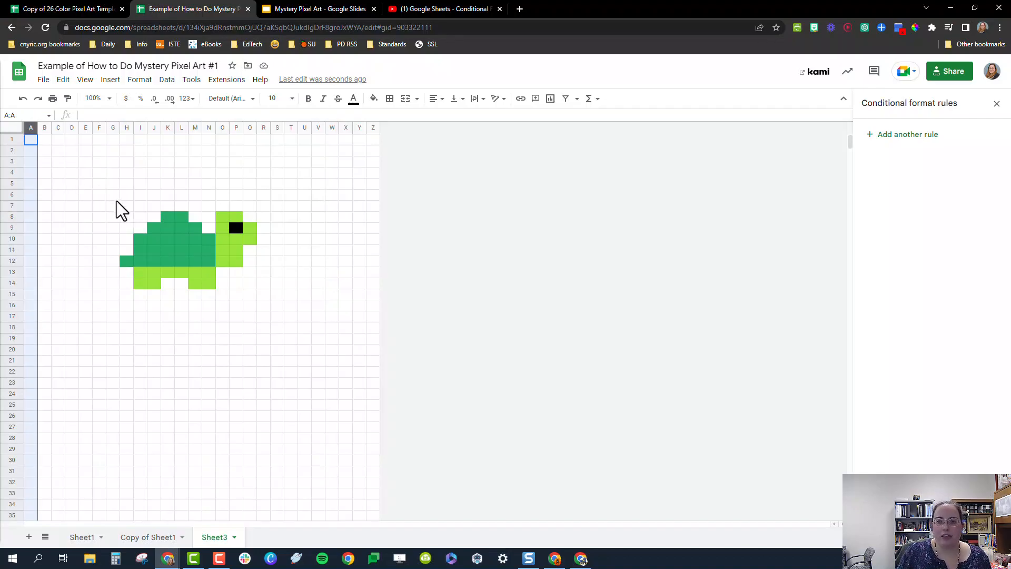
left_click(46, 127)
left_click(31, 127)
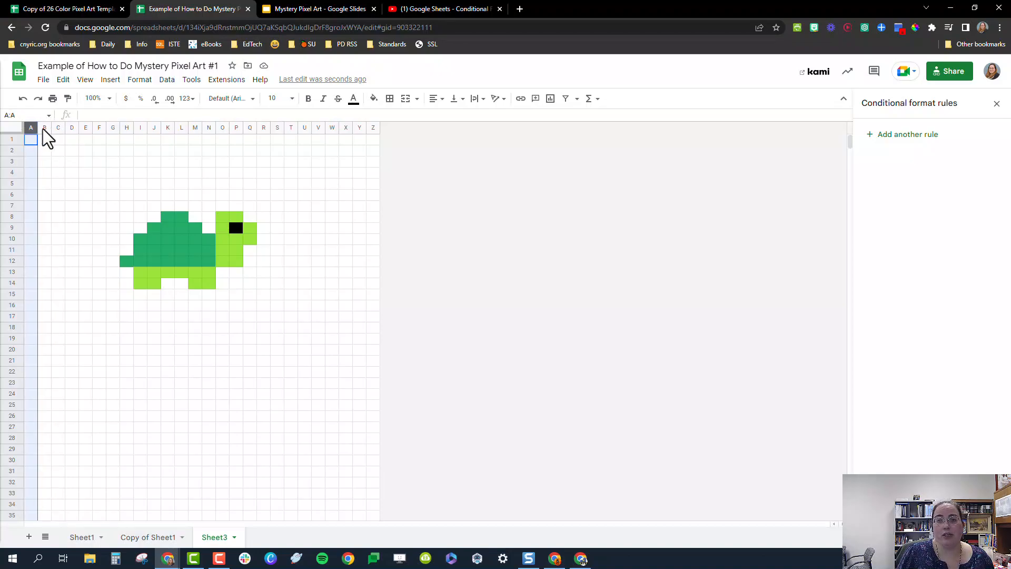
left_click(45, 128, "shift")
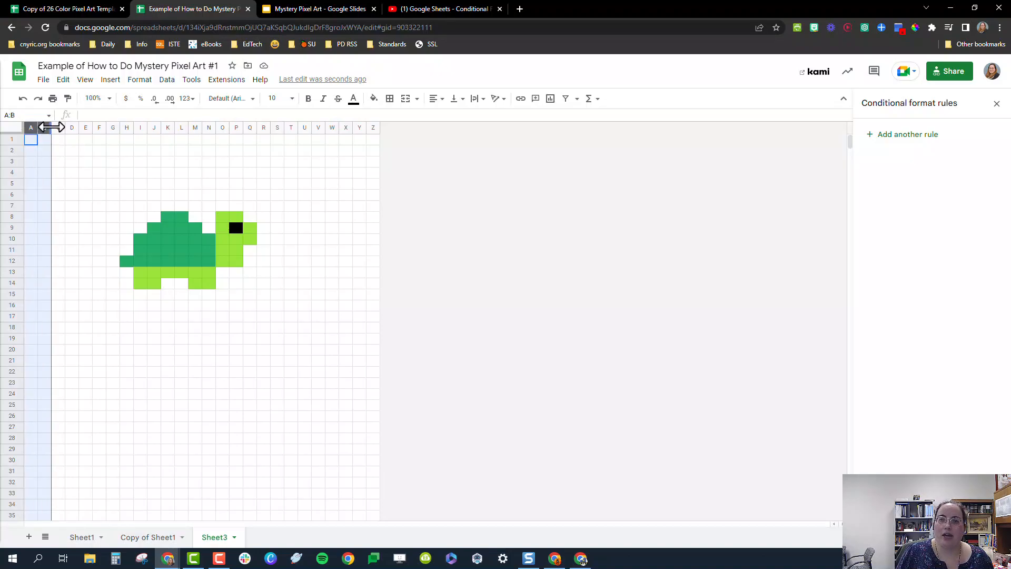
left_click_drag(65, 128, 145, 127)
left_click(101, 221)
left_click(102, 204)
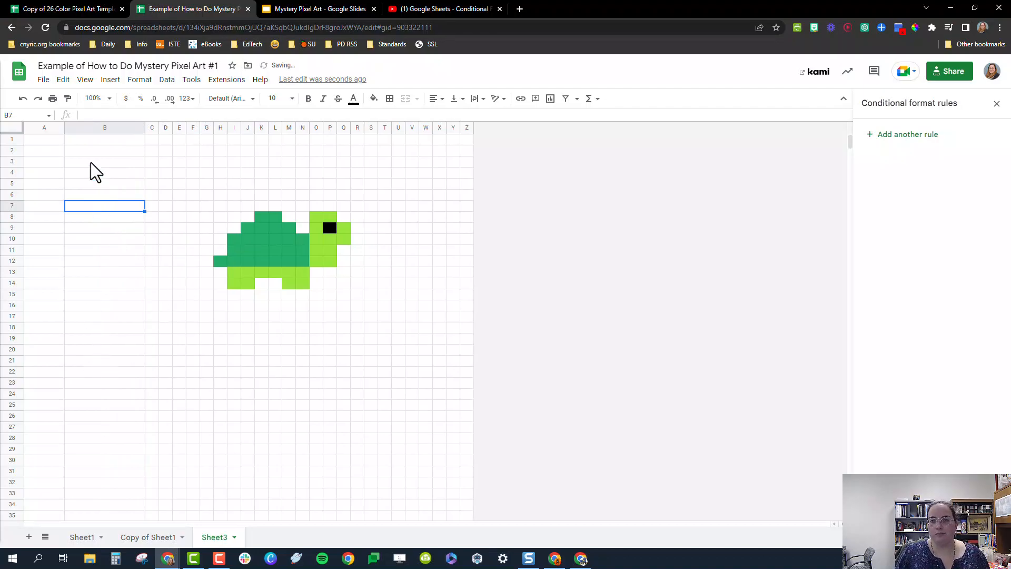
Paste the Question # heading and the numbers 1 to 10 into column A starting at A1.
left_click(53, 140)
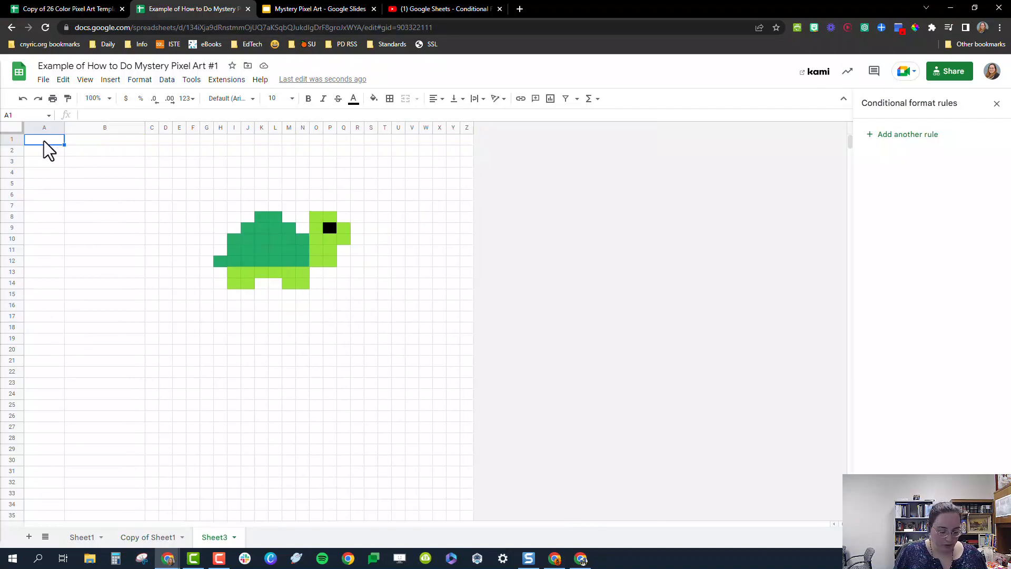
key("ctrl+v")
left_click(59, 204)
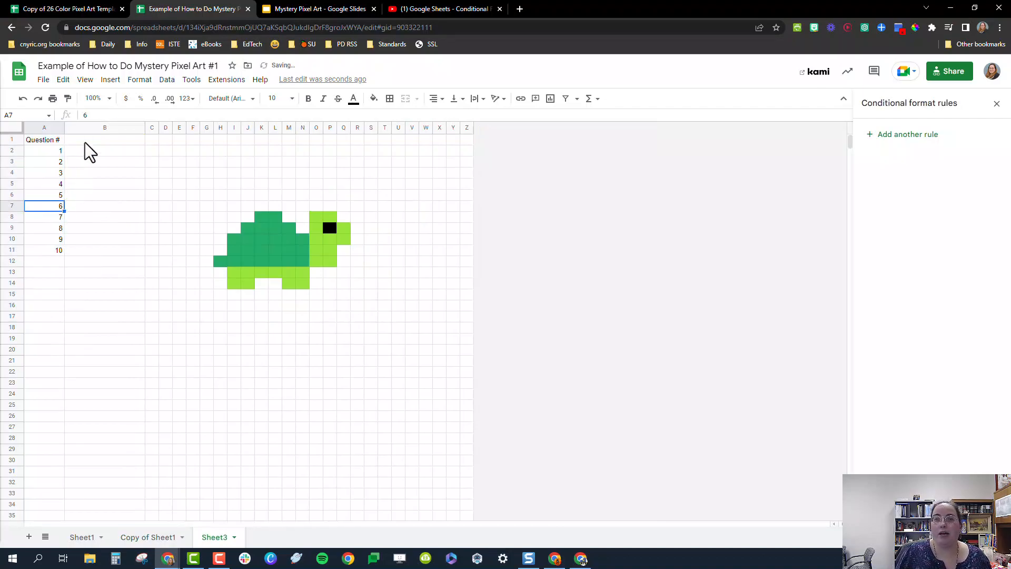
Enter the heading Answer in B1 beside the Question # heading.
left_click(84, 140)
type("Answer")
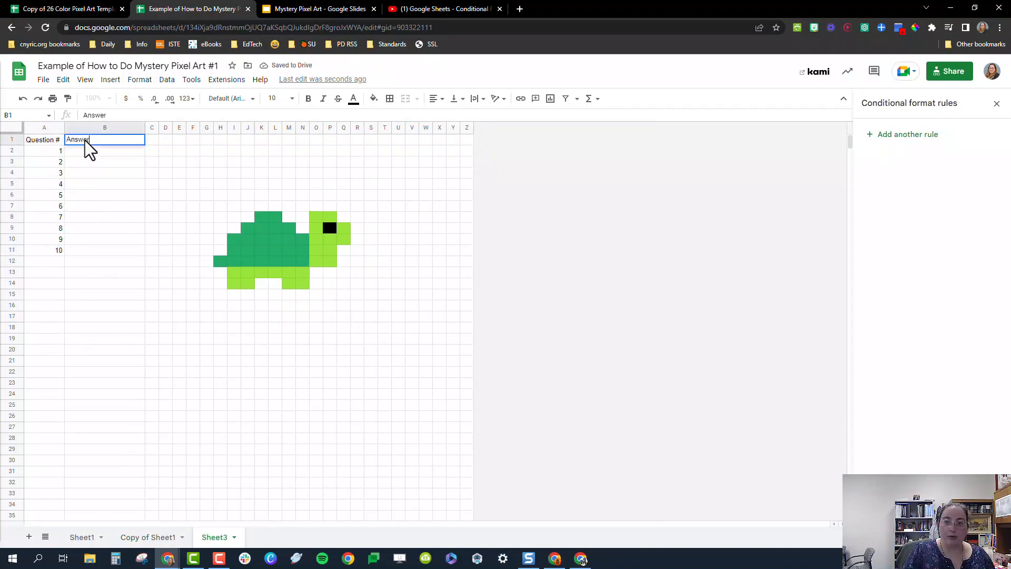
left_click(100, 189)
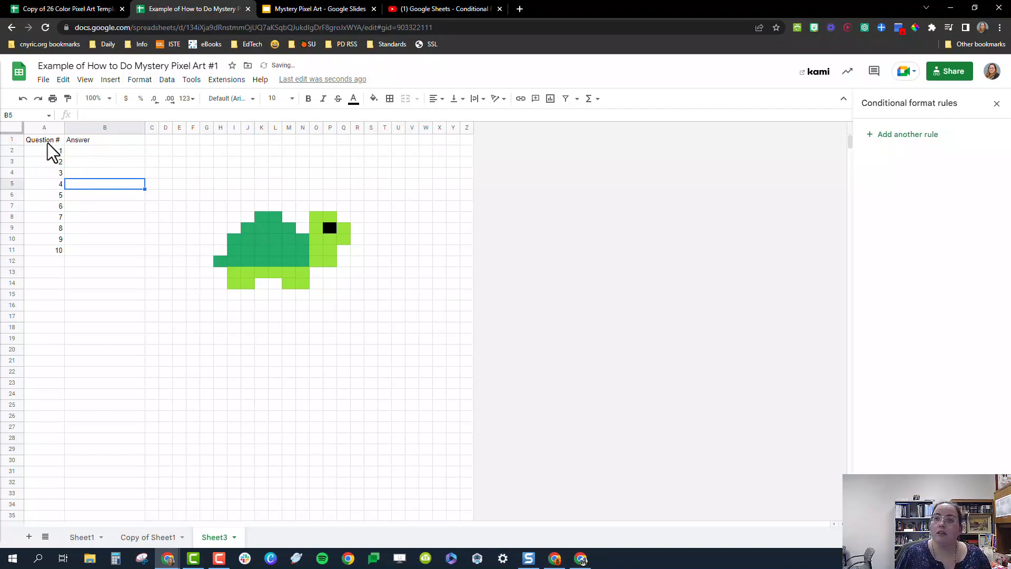
Set the font of row 1 and cells A2:B11 to Poppins and widen column A slightly to fit its heading.
left_click(16, 140)
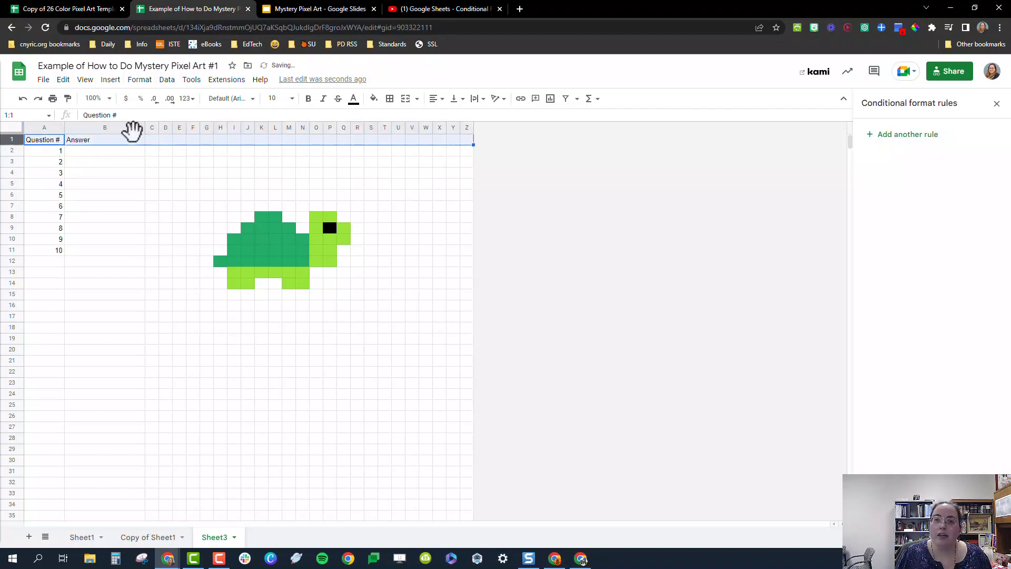
left_click(231, 99)
left_click(246, 222)
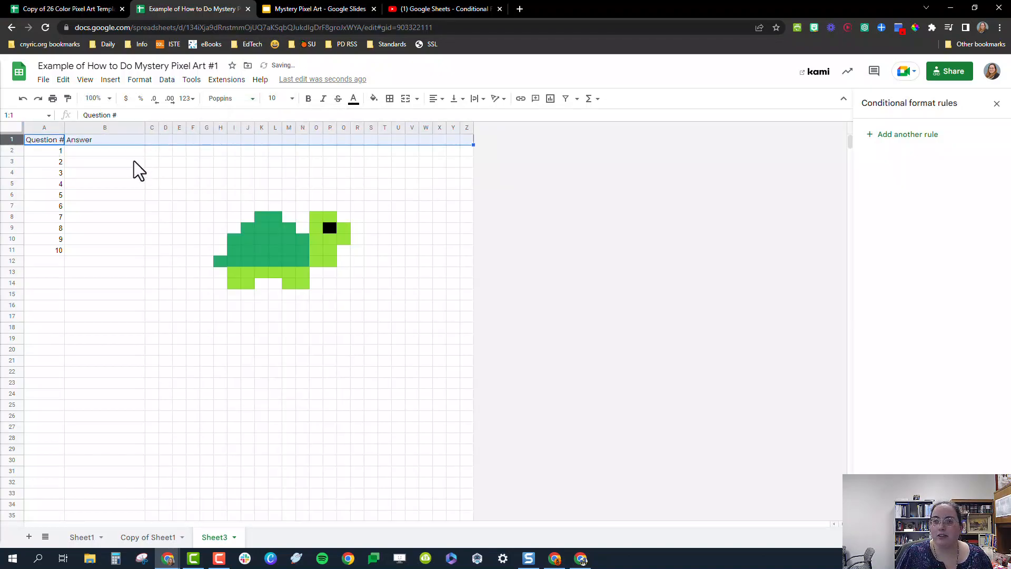
left_click_drag(65, 127, 101, 263)
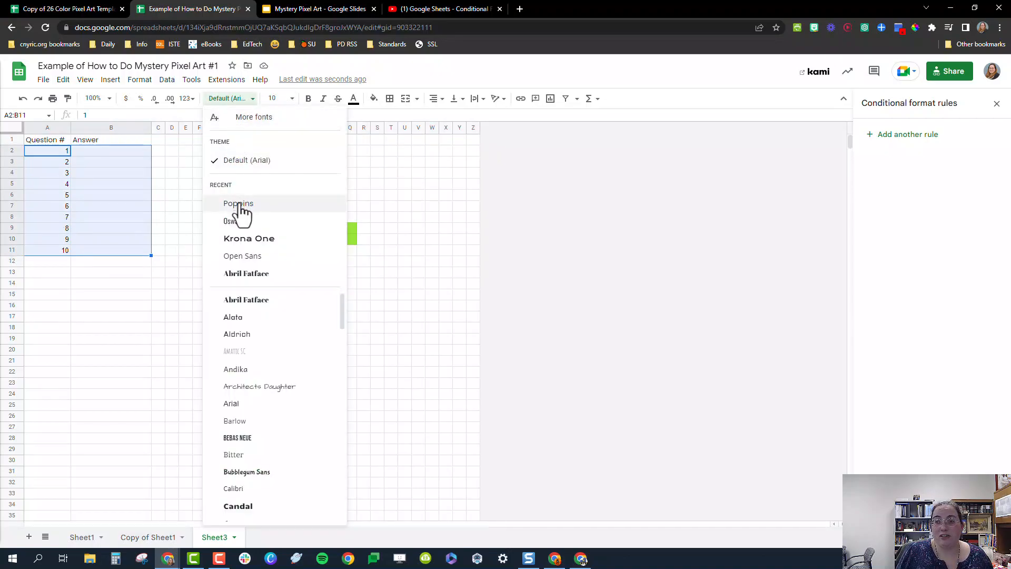
left_click(238, 206)
left_click(104, 307)
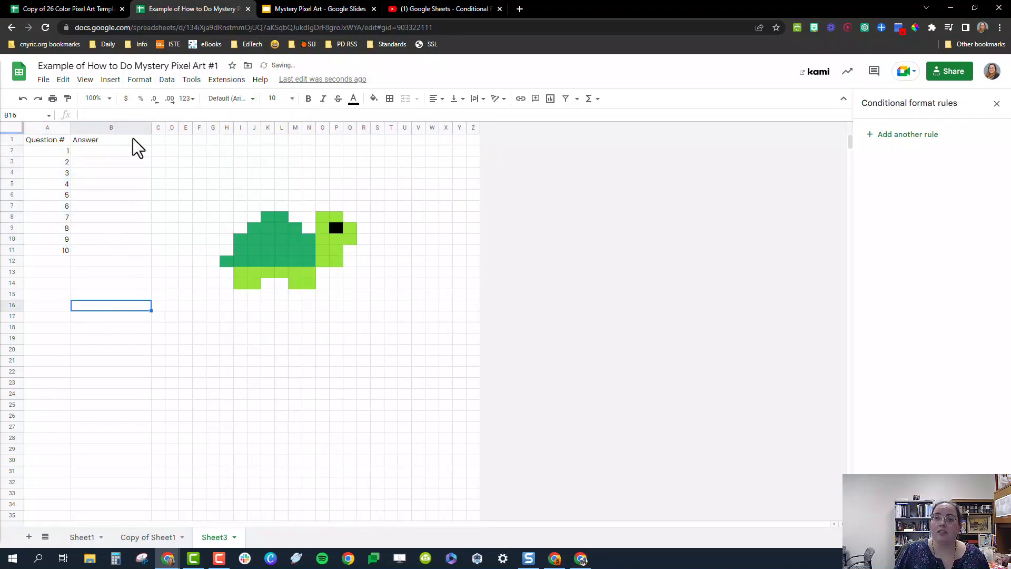
Fill the header cells A1:B1 with yellow and make row 1 bold.
left_click(106, 150)
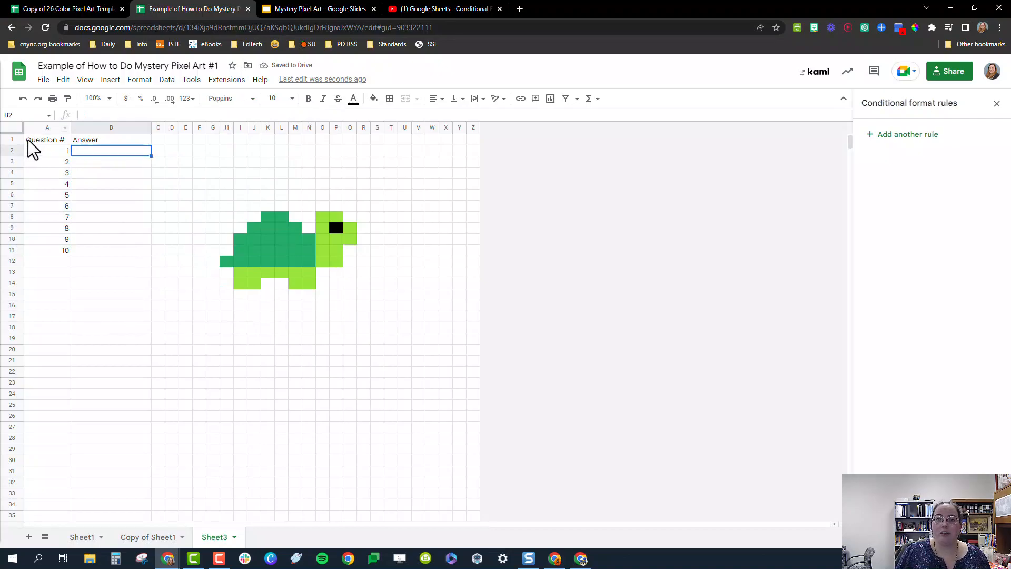
left_click_drag(27, 140, 99, 139)
left_click(372, 98)
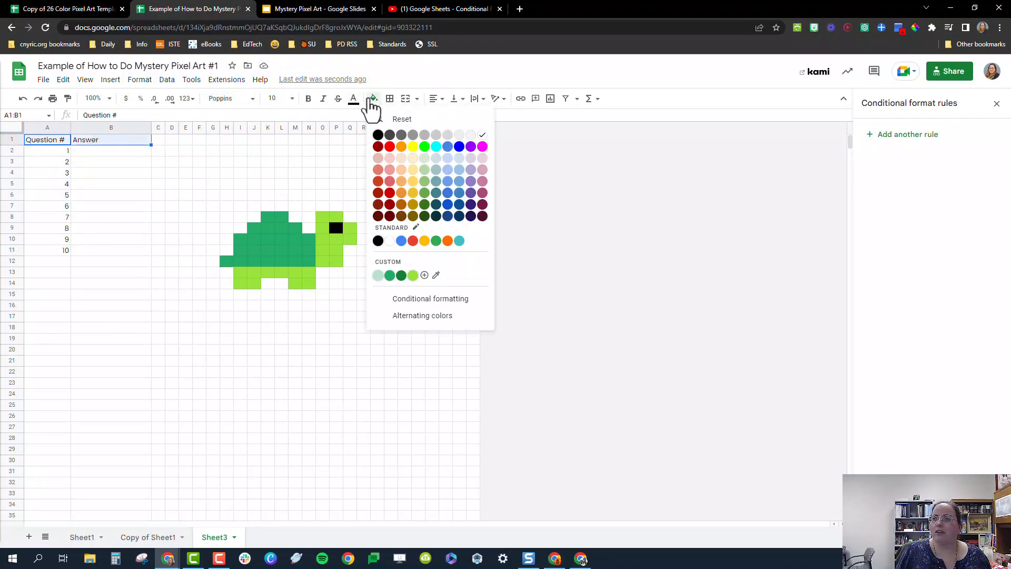
left_click(414, 149)
left_click(158, 206)
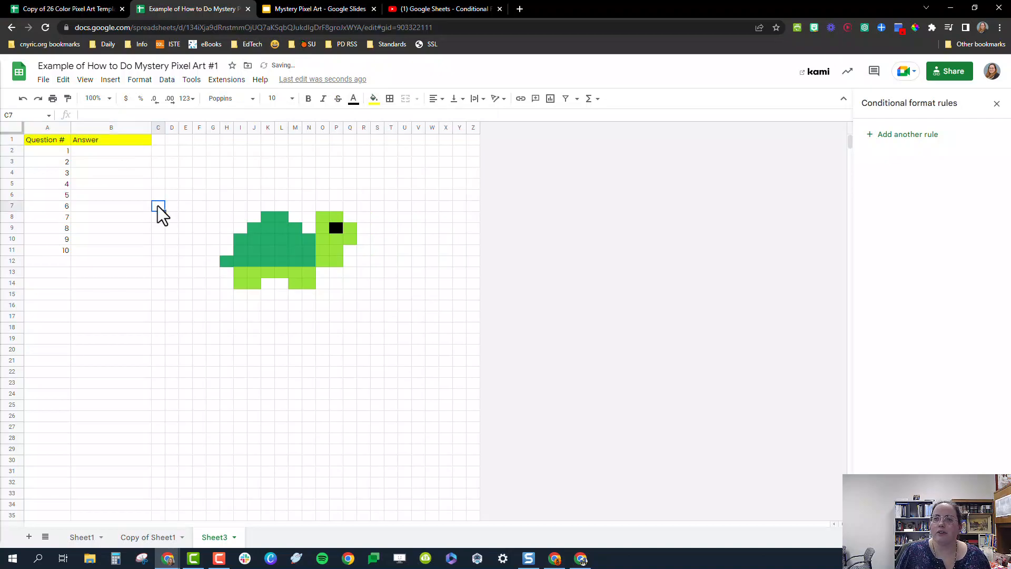
left_click(11, 139)
key("ctrl+b")
left_click(107, 207)
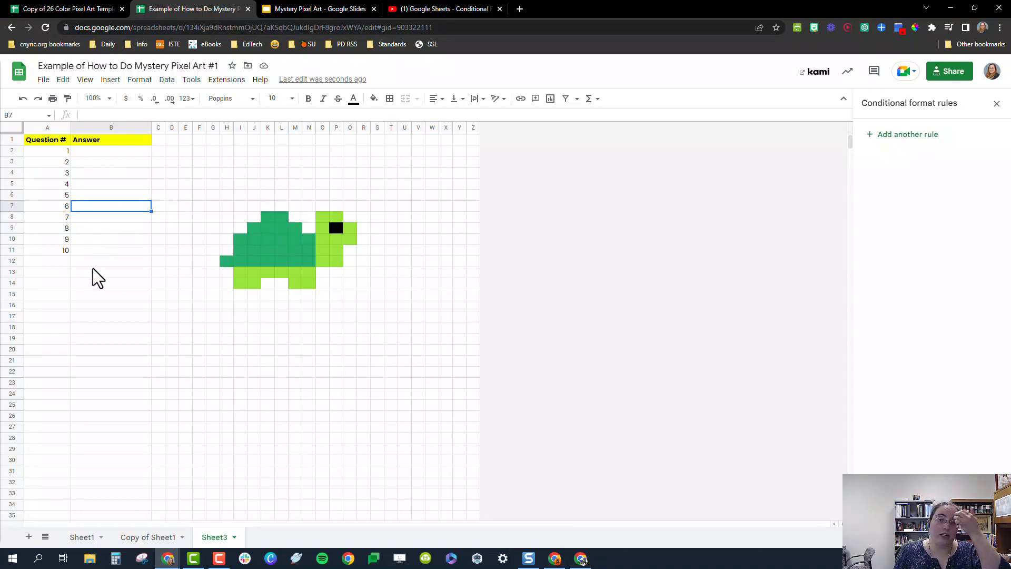
Start a new conditional format rule that applies to the shell cells K9, N12, I11 and N10 plus the answer cell B2.
left_click(113, 151)
left_click(265, 218)
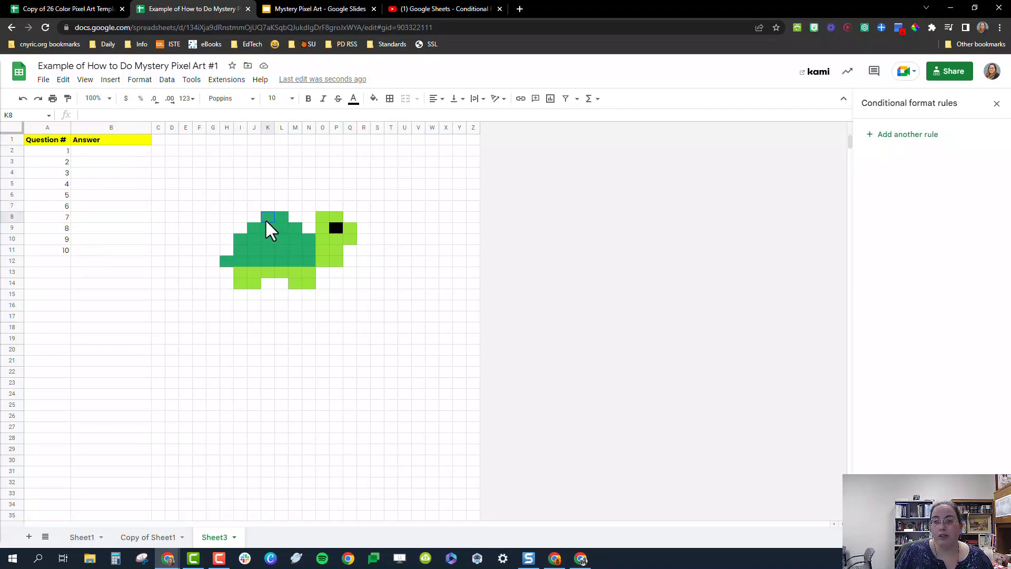
left_click(112, 151)
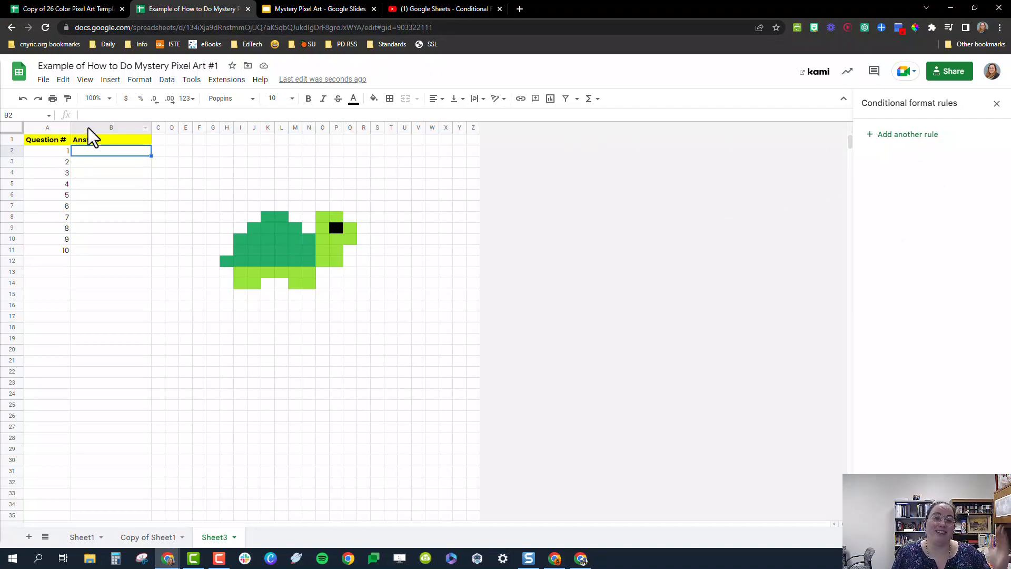
left_click(920, 136)
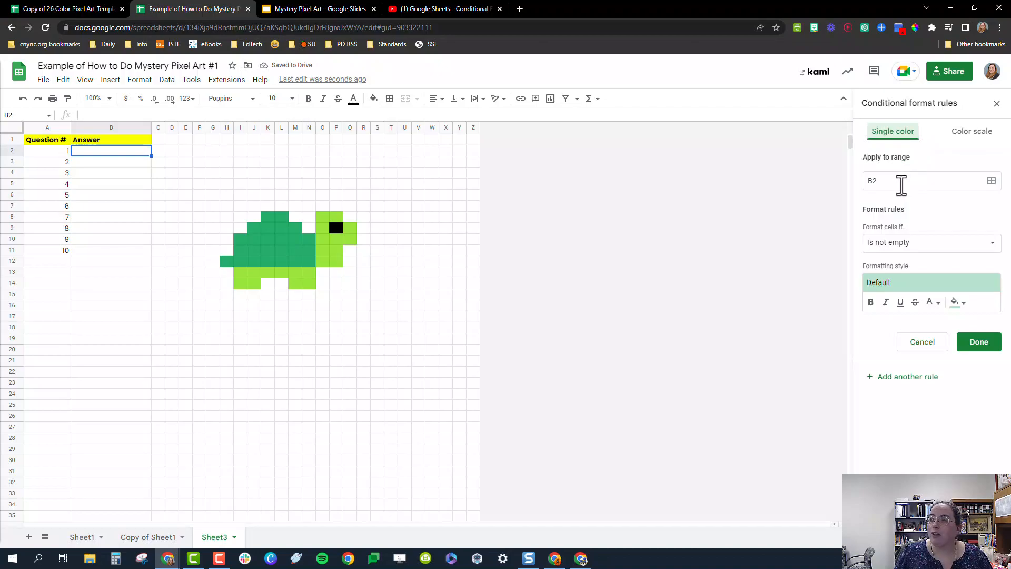
left_click(902, 182)
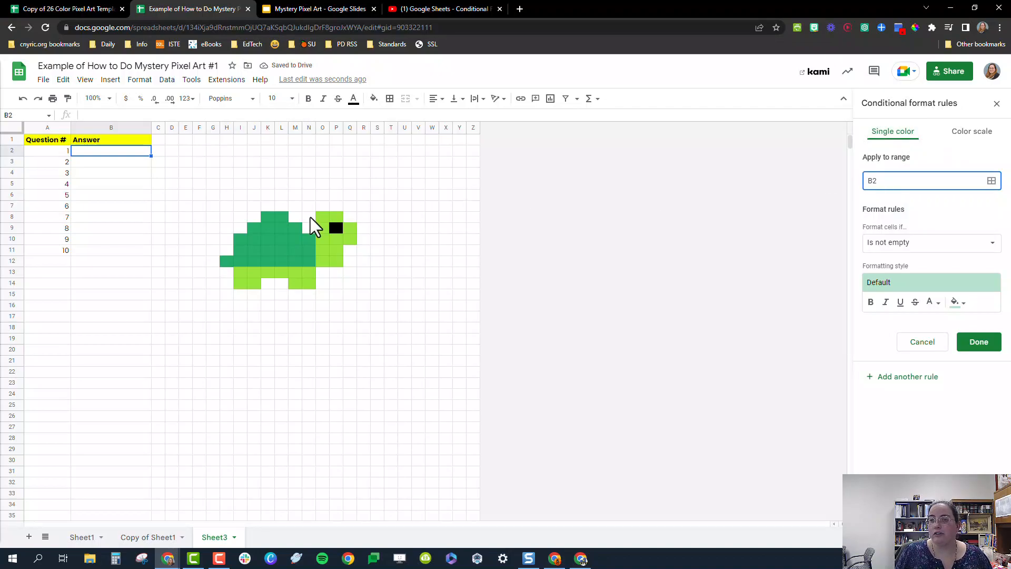
left_click(267, 228)
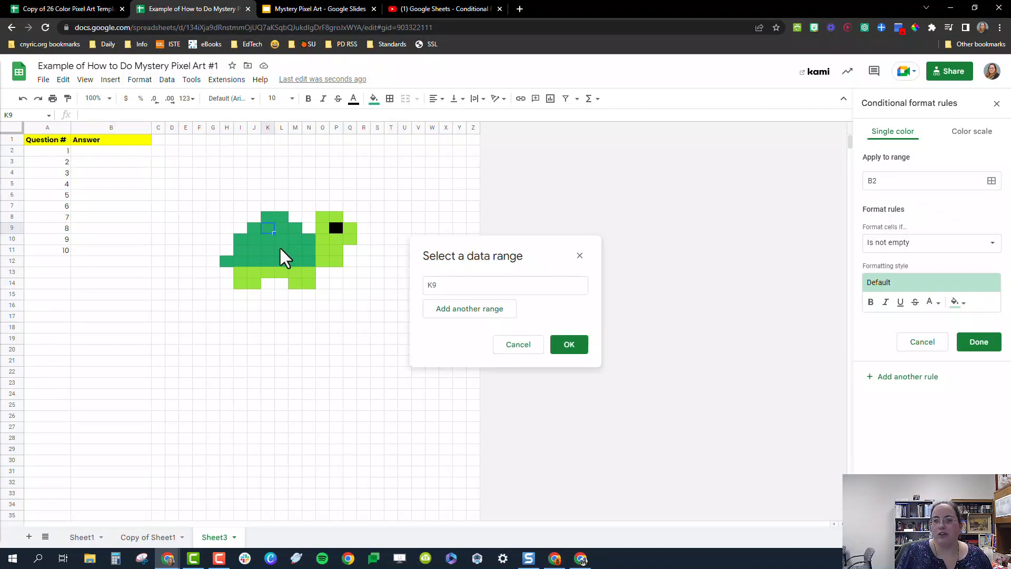
left_click(309, 261, "ctrl")
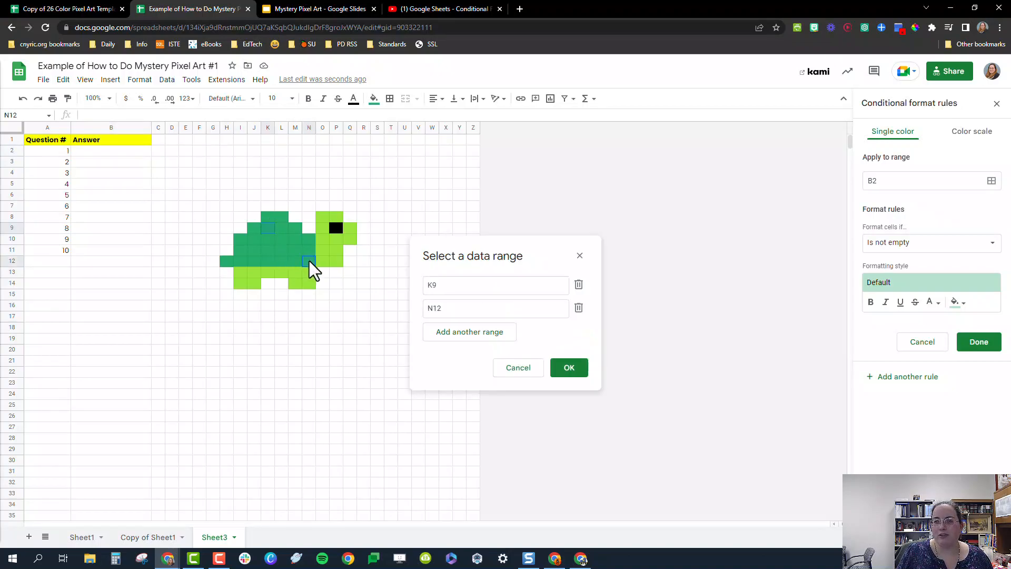
left_click(236, 248, "ctrl")
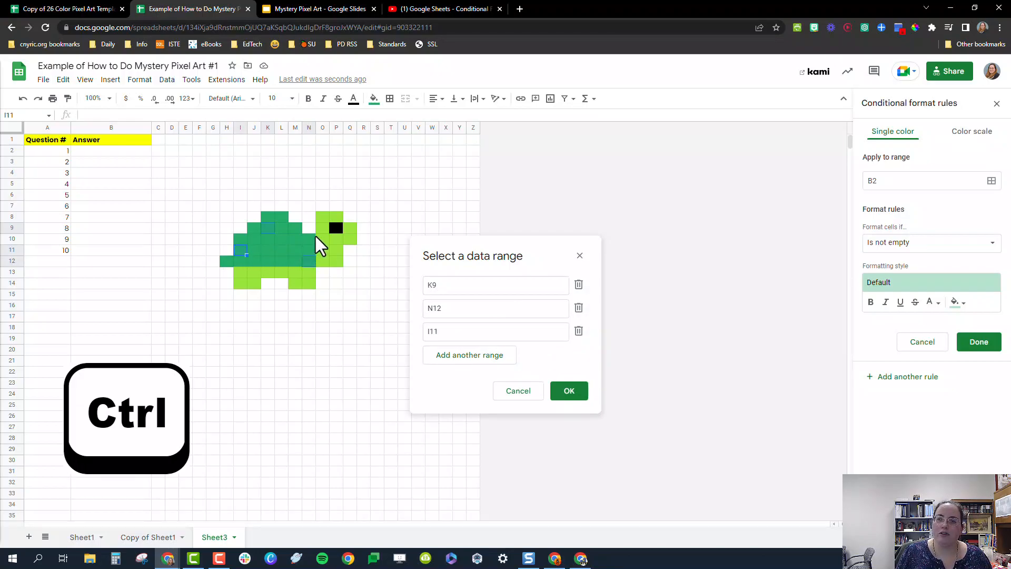
left_click(310, 237, "ctrl")
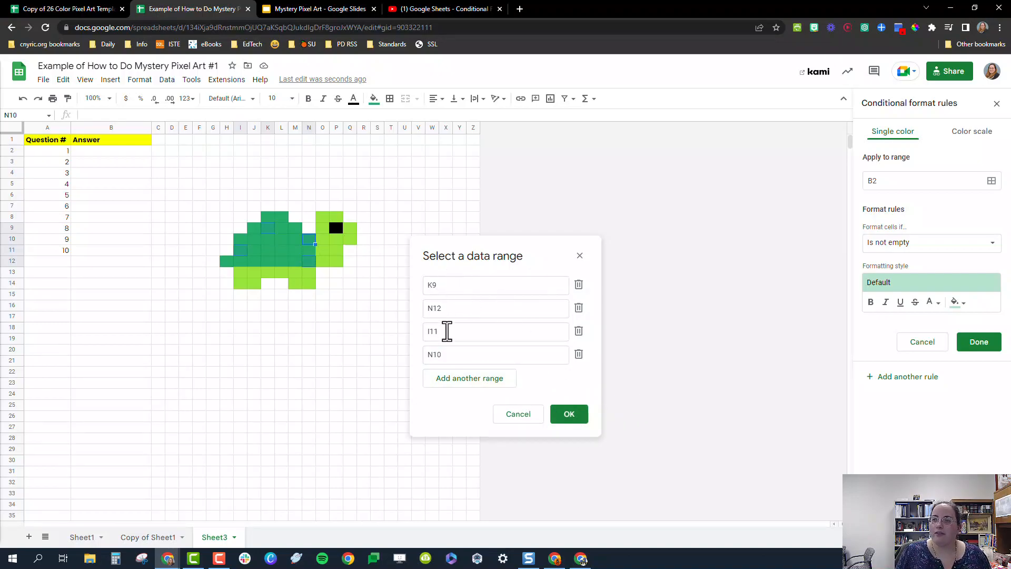
left_click(571, 415)
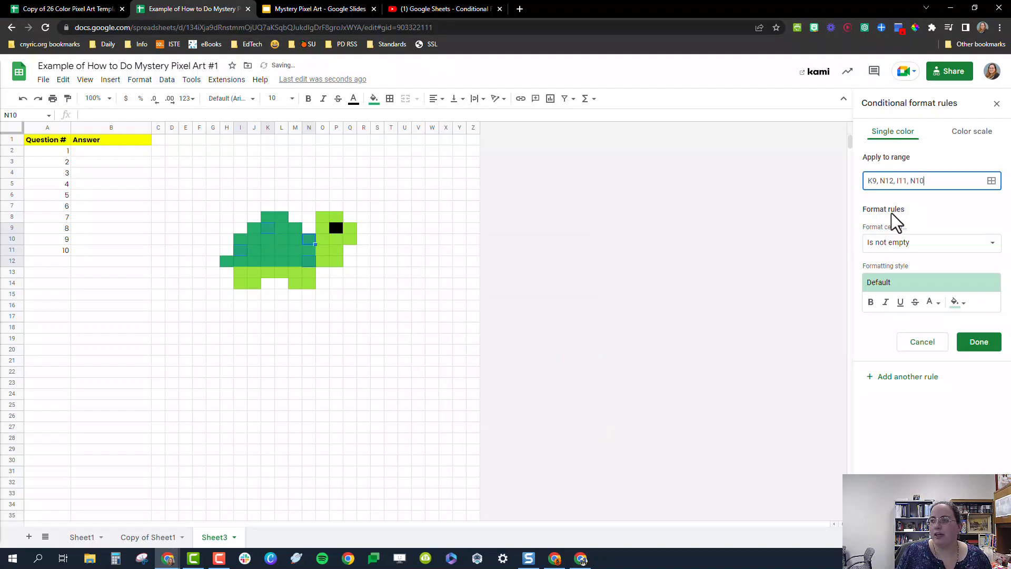
type(",B2")
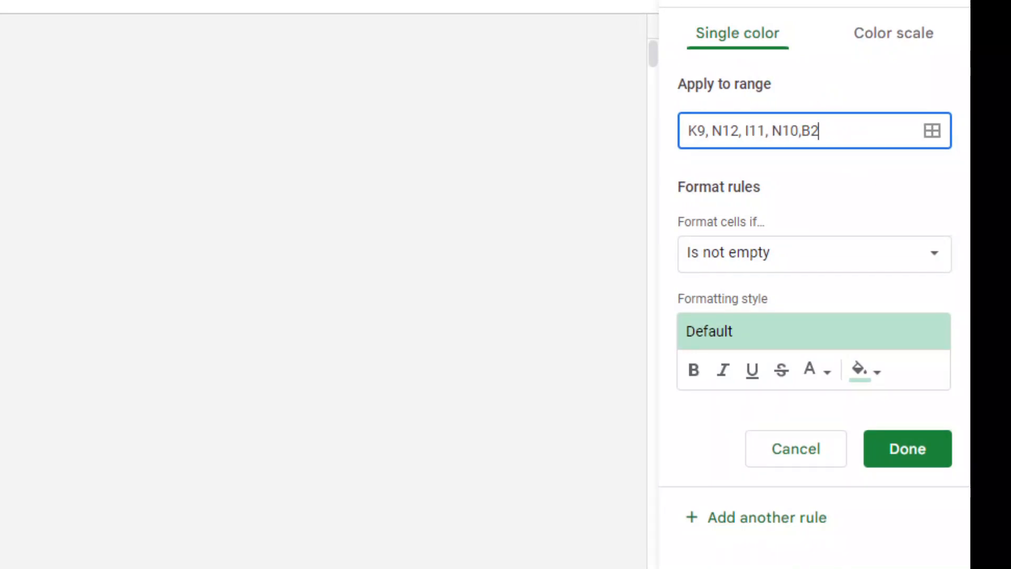
Set both the fill and text color of the rule's formatting style to the custom dark green of the turtle's shell.
scroll(937, 310, "down", 3)
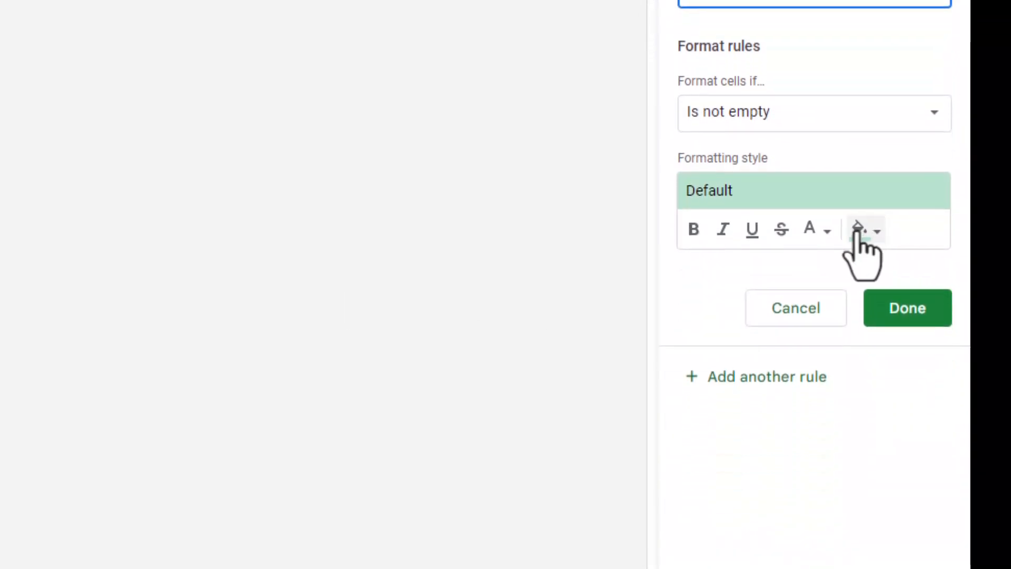
left_click(858, 232)
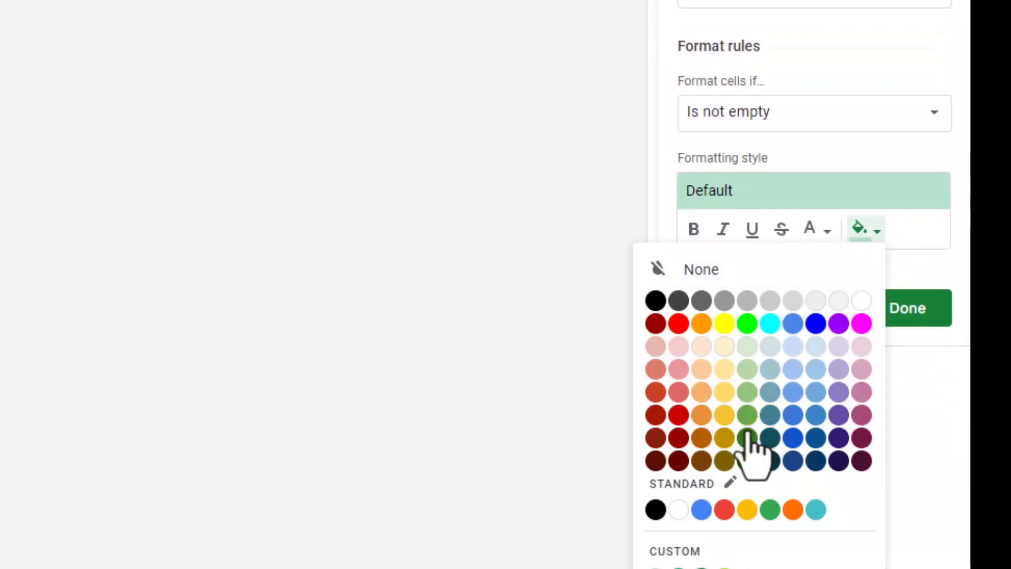
left_click(770, 509)
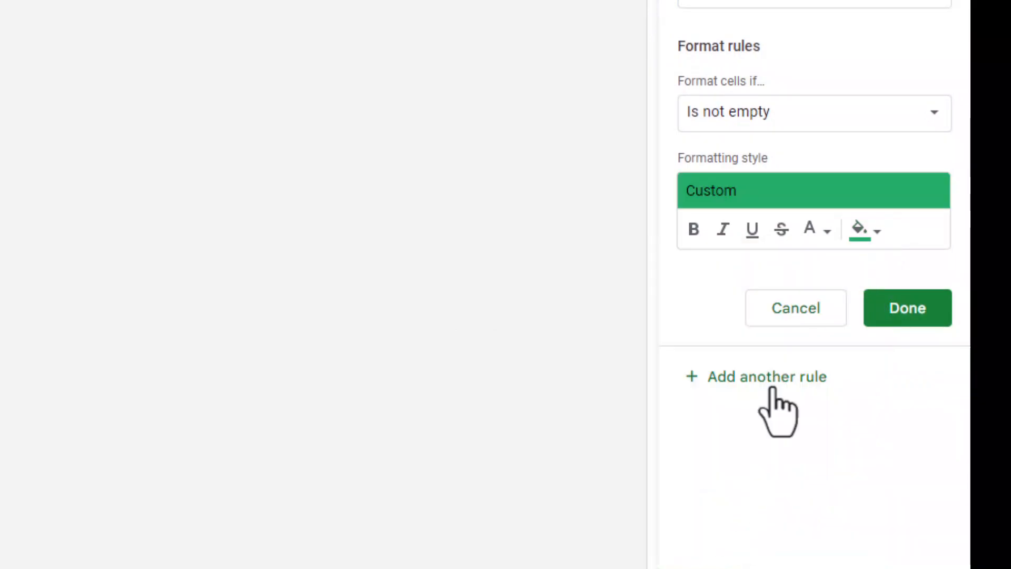
left_click(816, 230)
left_click(651, 568)
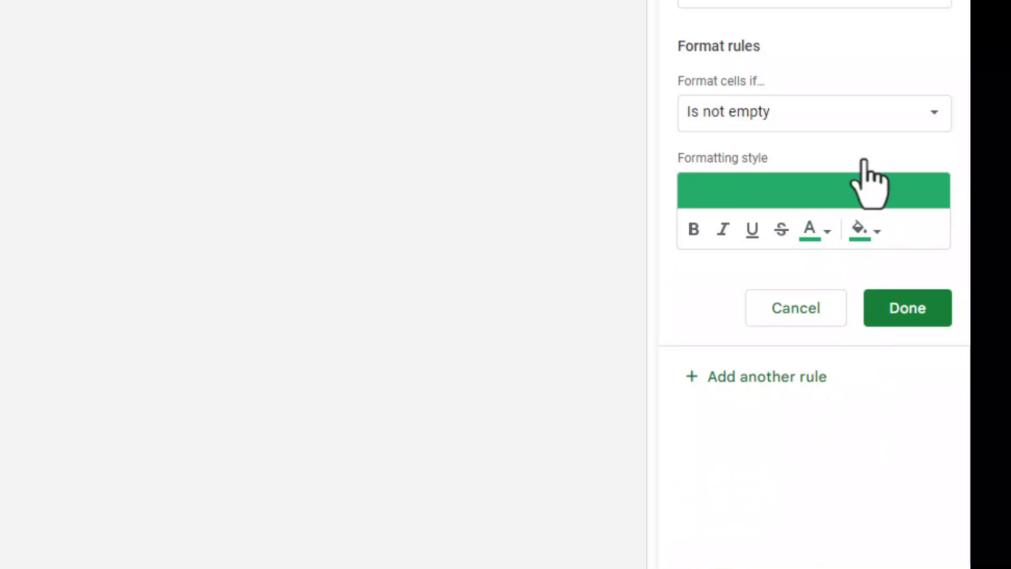
Set the rule's condition to the custom formula =$B$2="library" and save the rule.
left_click(837, 124)
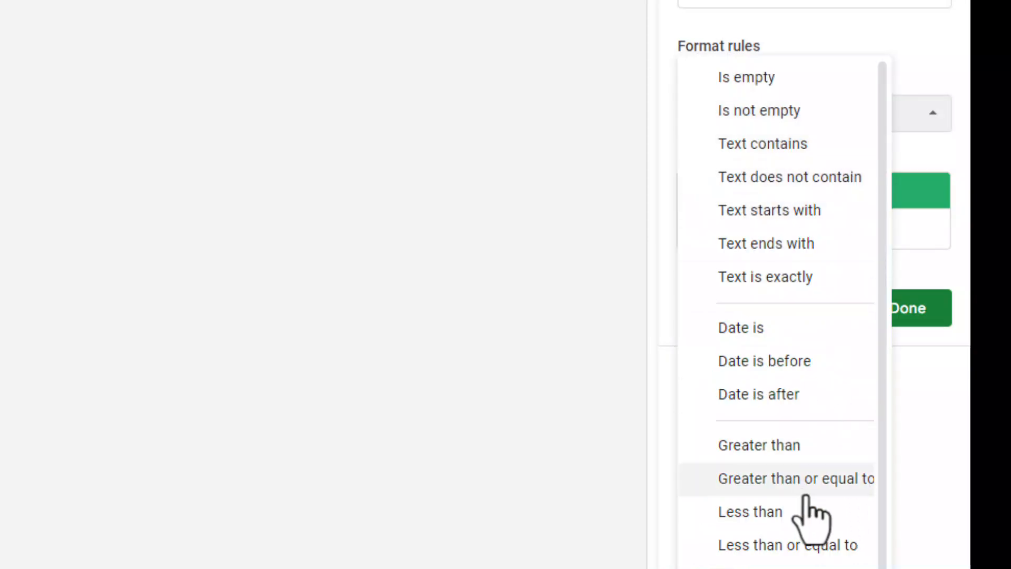
scroll(807, 497, "down", 1)
left_click(830, 568)
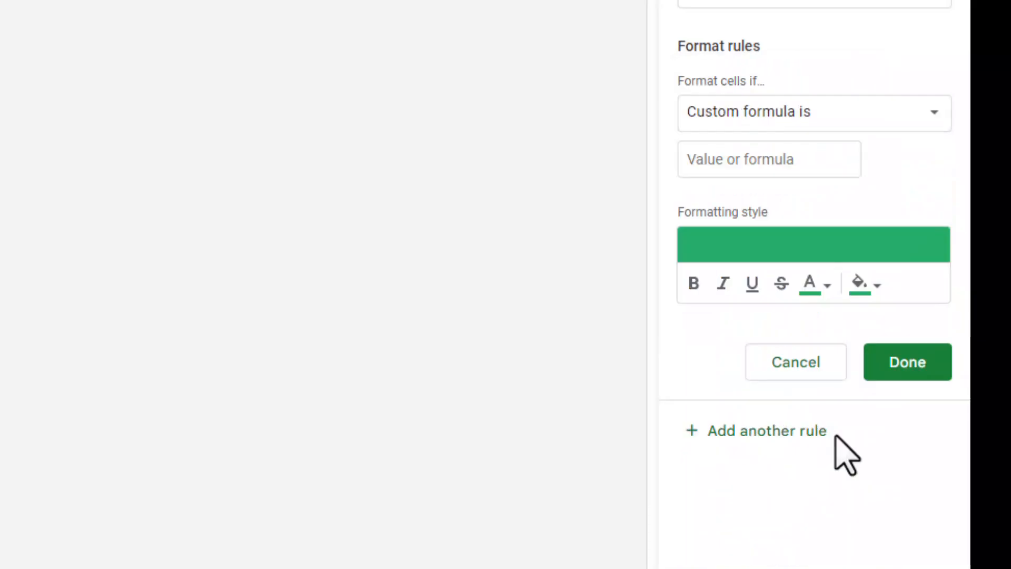
left_click(787, 160)
type("=")
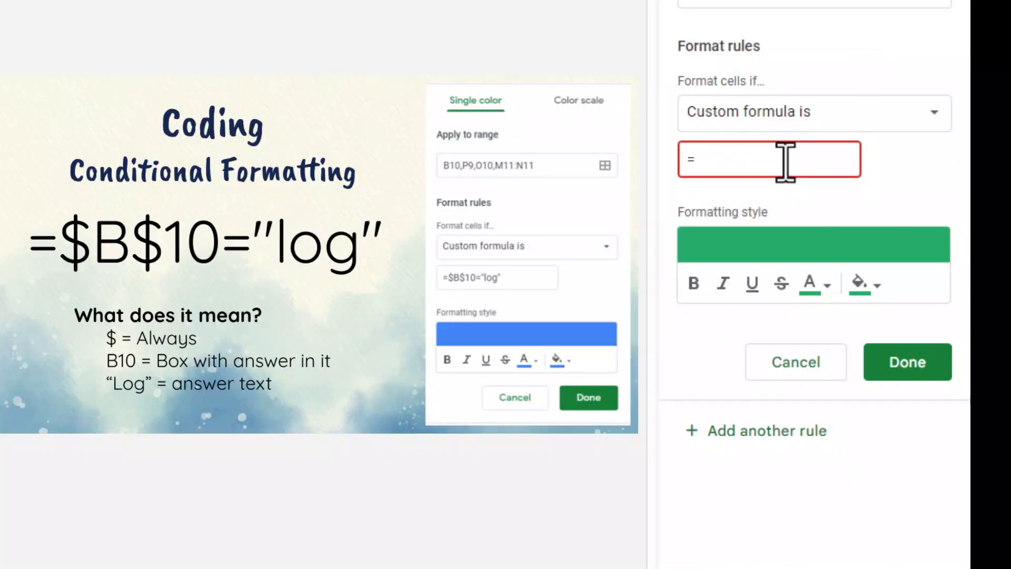
type("$")
type("B$2=")
type("\"li8bra")
key("BackSpace")
key("BackSpace")
key("BackSpace")
key("BackSpace")
type("brary")
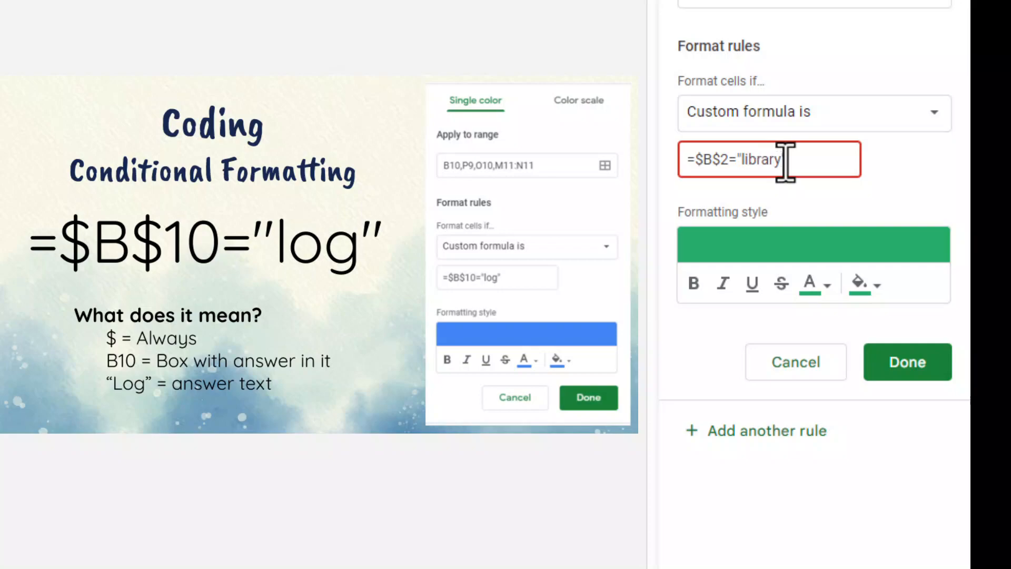
type("\"")
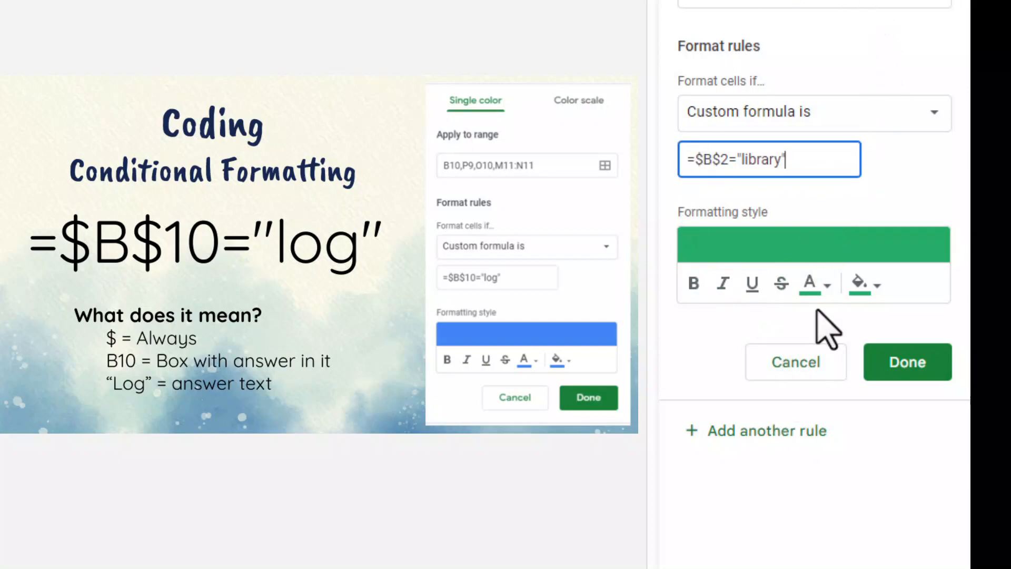
left_click(901, 368)
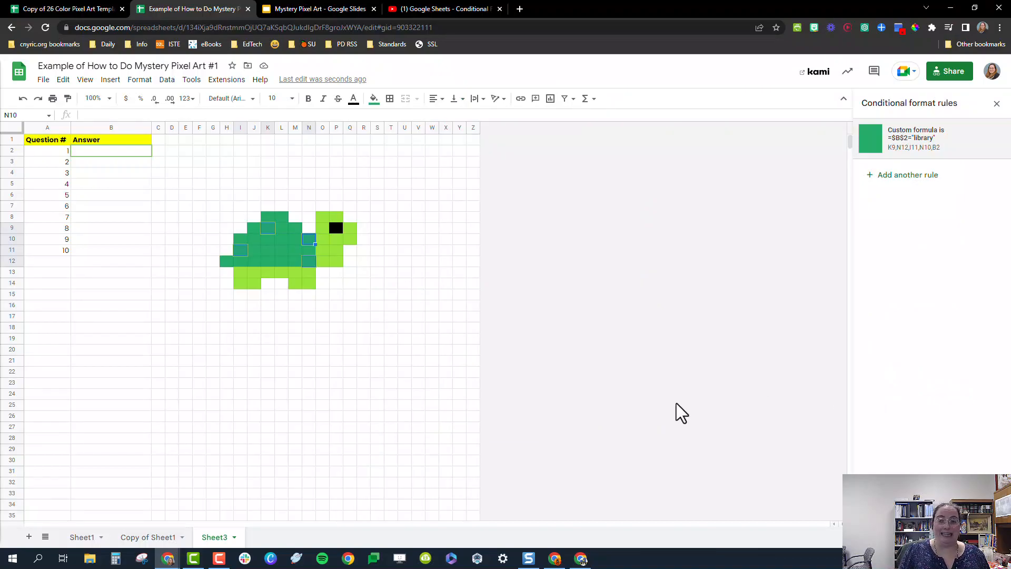
Reset the manual fill color of the selected shell cells K9, N12, I11 and N10.
left_click(375, 100)
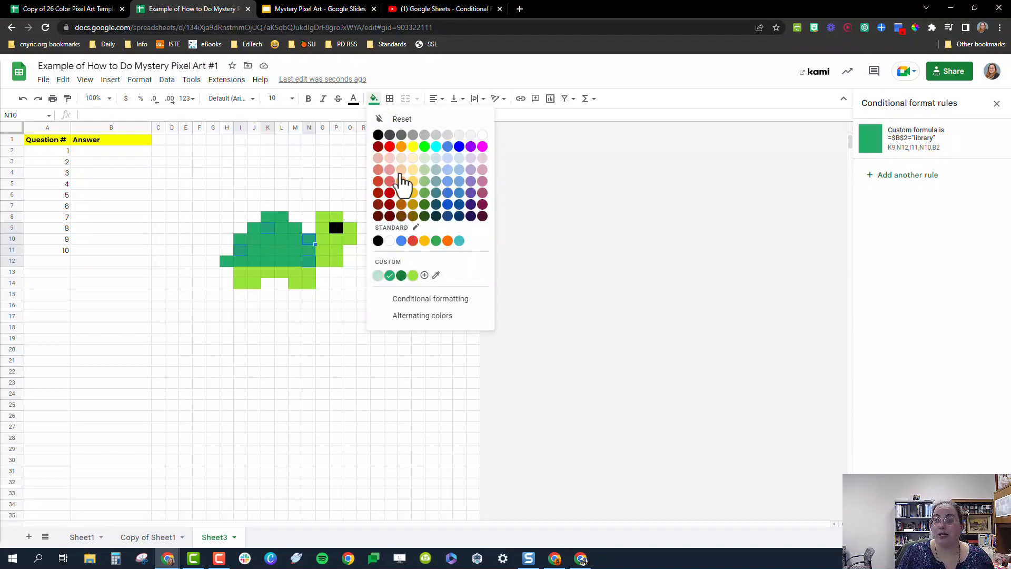
left_click(396, 119)
left_click(393, 340)
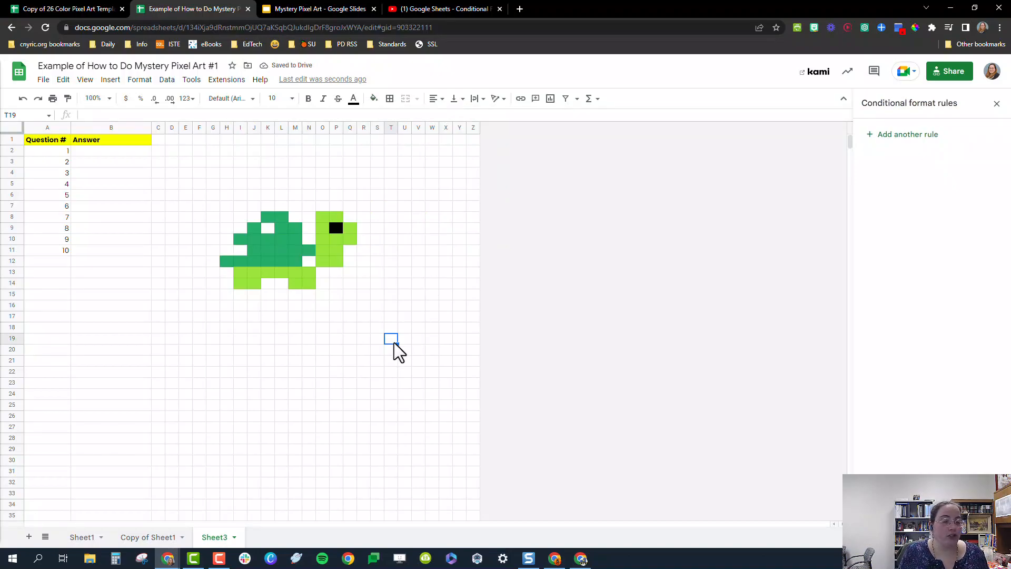
Check the conditional format rule attached to the cleared shell cells K9, N12 and I11.
key("ctrl+z")
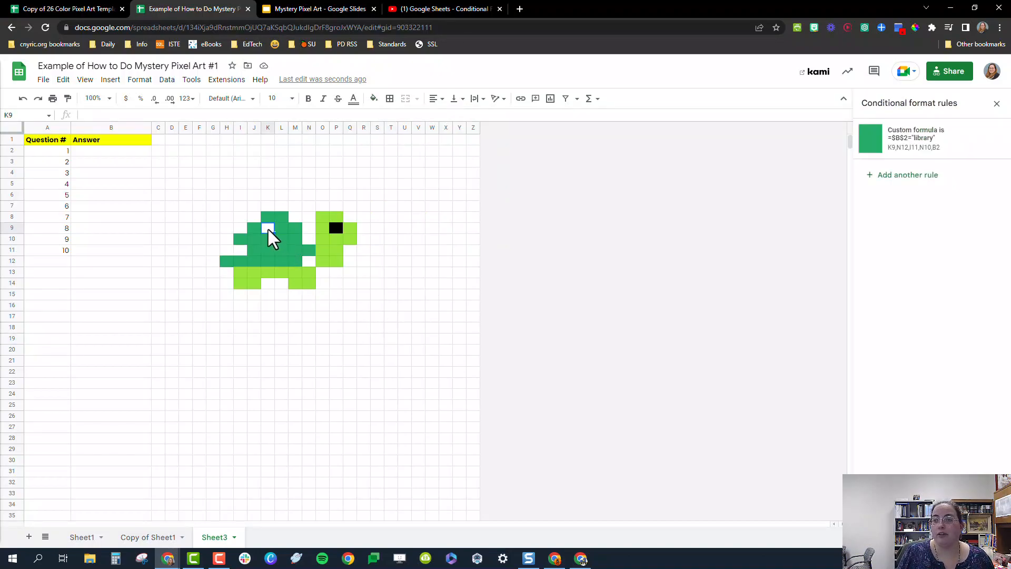
left_click(309, 262)
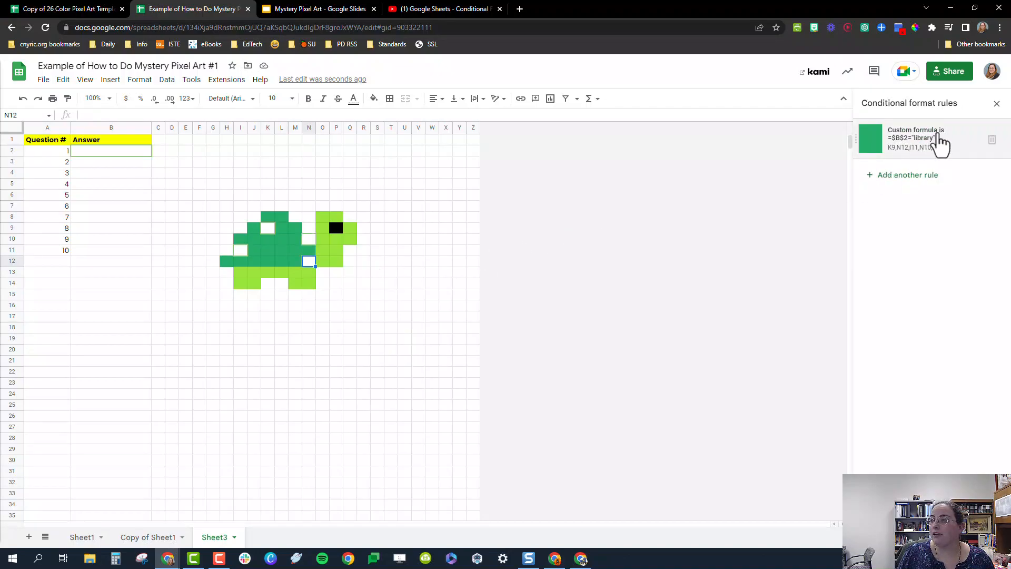
left_click(244, 252)
left_click(267, 228)
left_click(309, 261)
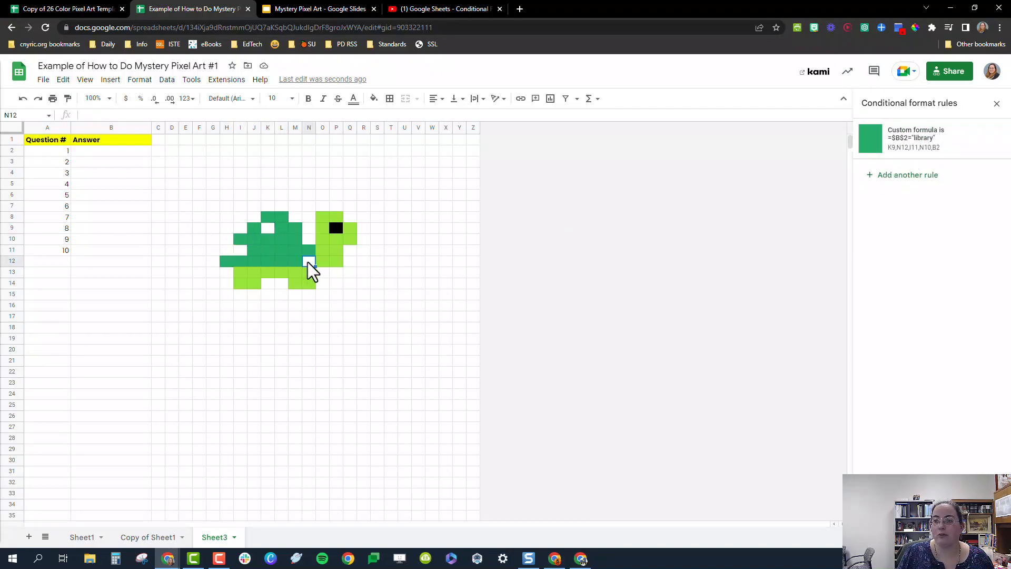
Test the first rule by entering library as the answer in B2, and clear the cell again.
left_click(98, 152)
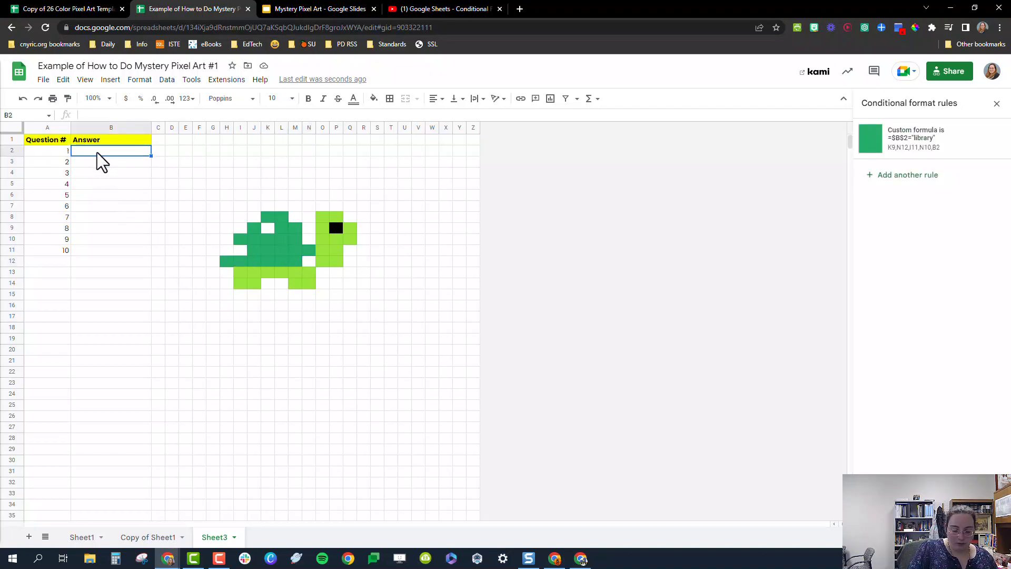
type("library")
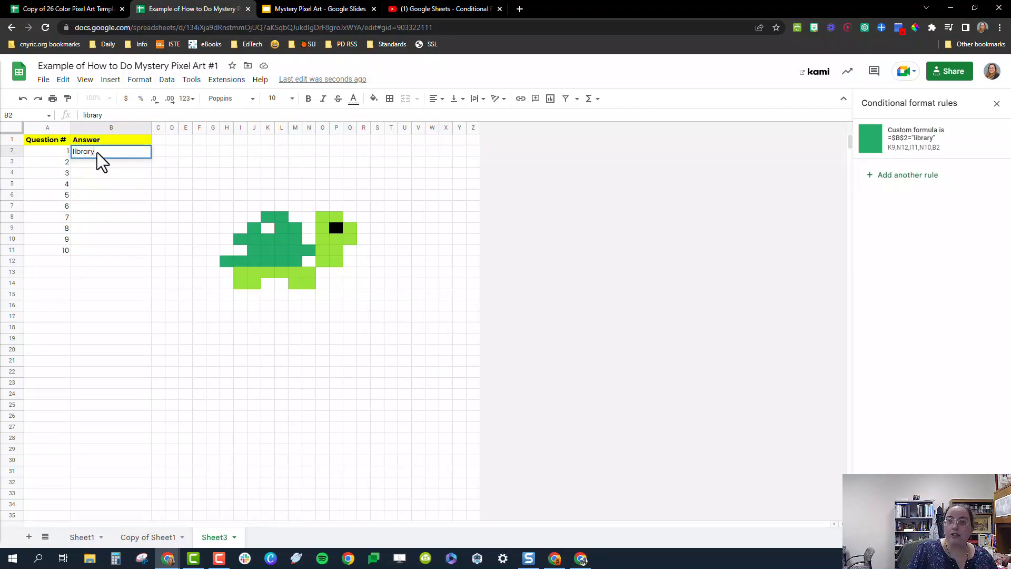
key("Return")
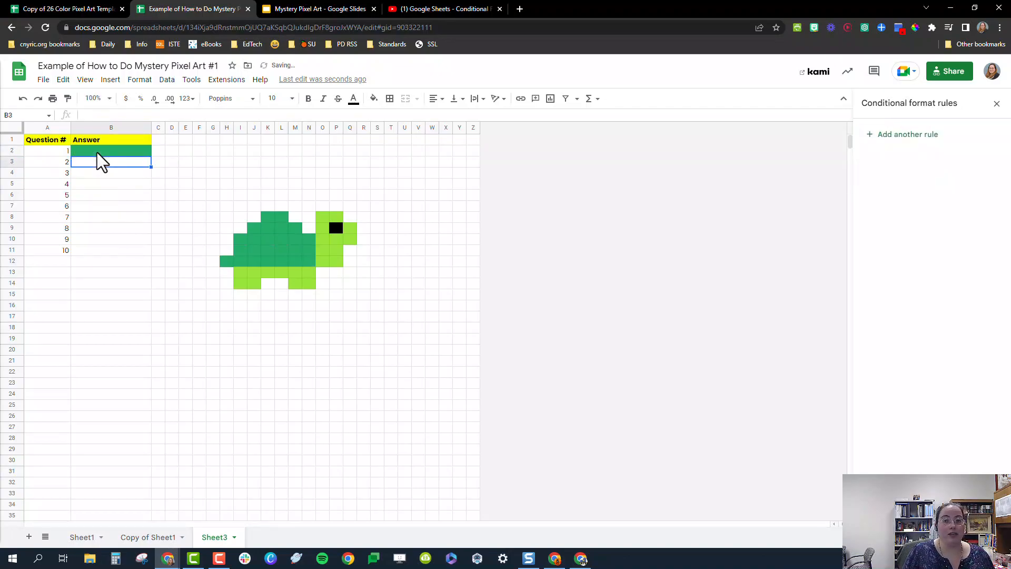
left_click(97, 153)
key("Delete")
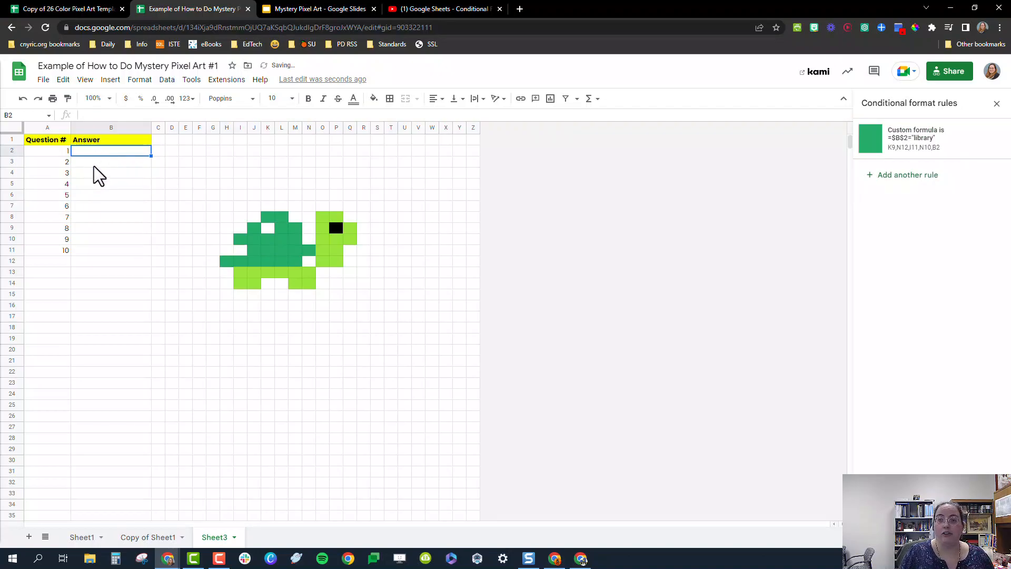
Add a conditional format rule for question 2 and apply it to shell cells L11, I10, H12, M9 and J12.
left_click(94, 163)
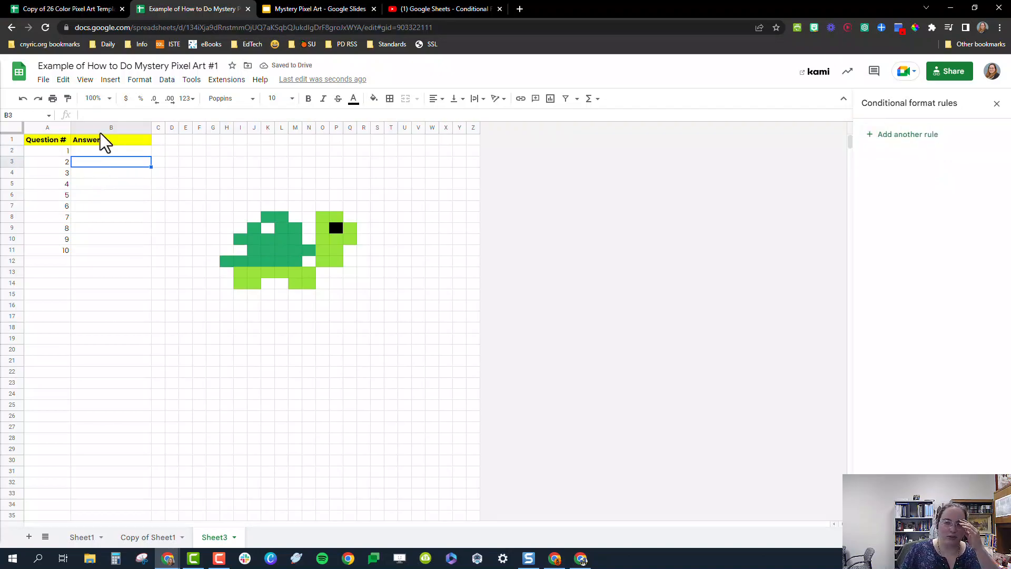
left_click(912, 135)
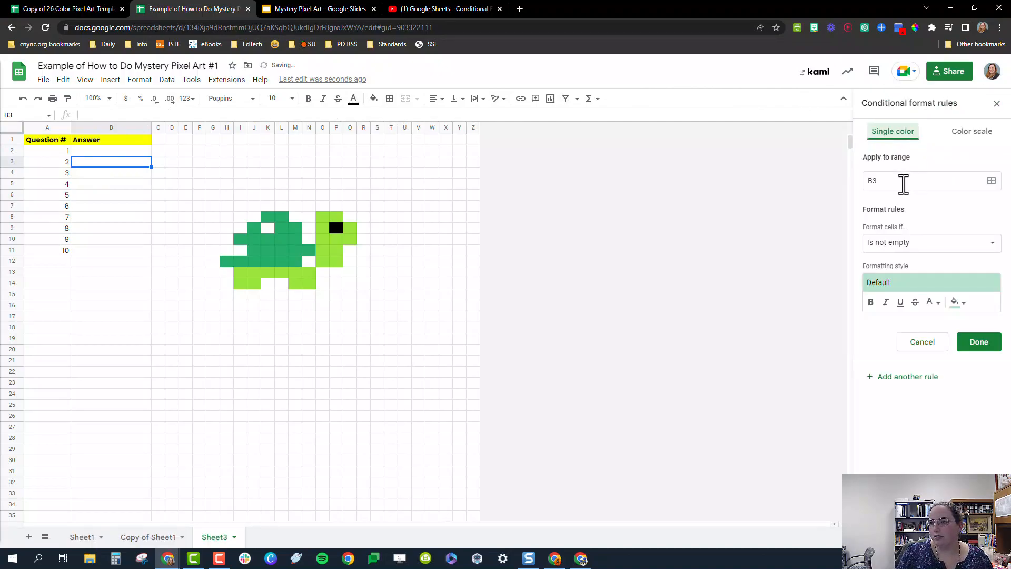
left_click(903, 181)
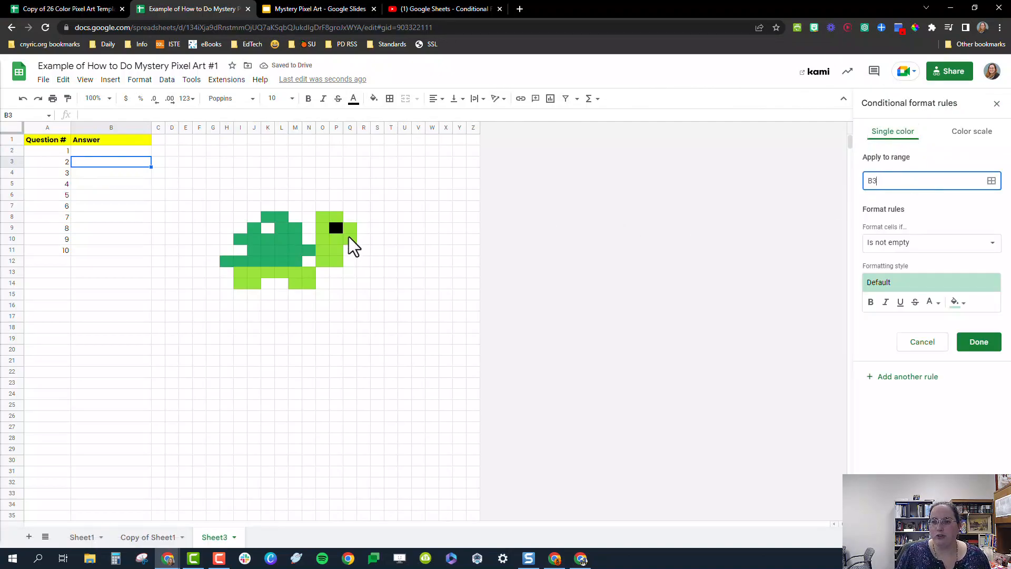
left_click(278, 248)
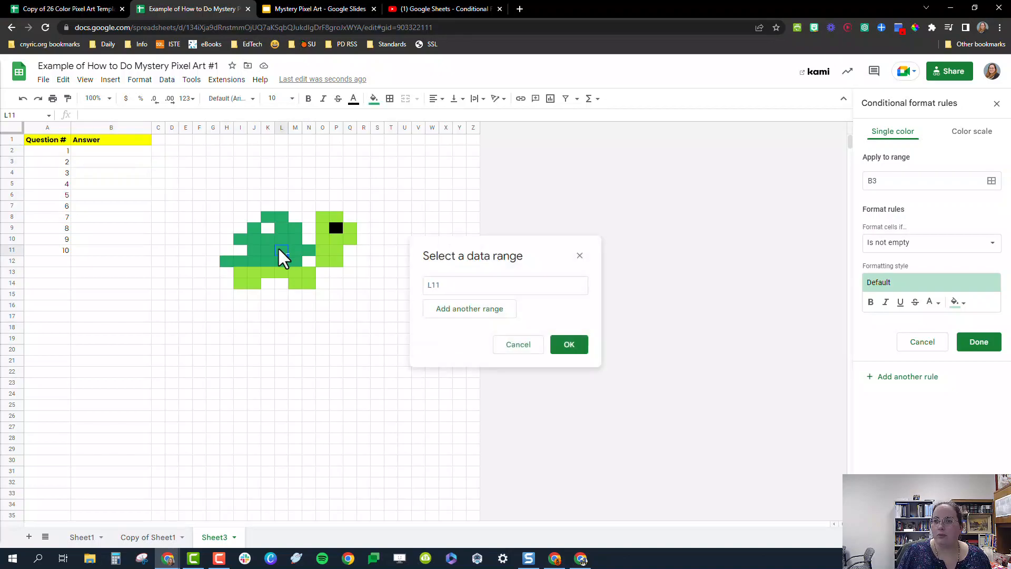
left_click(241, 238, "ctrl")
left_click(227, 262, "ctrl")
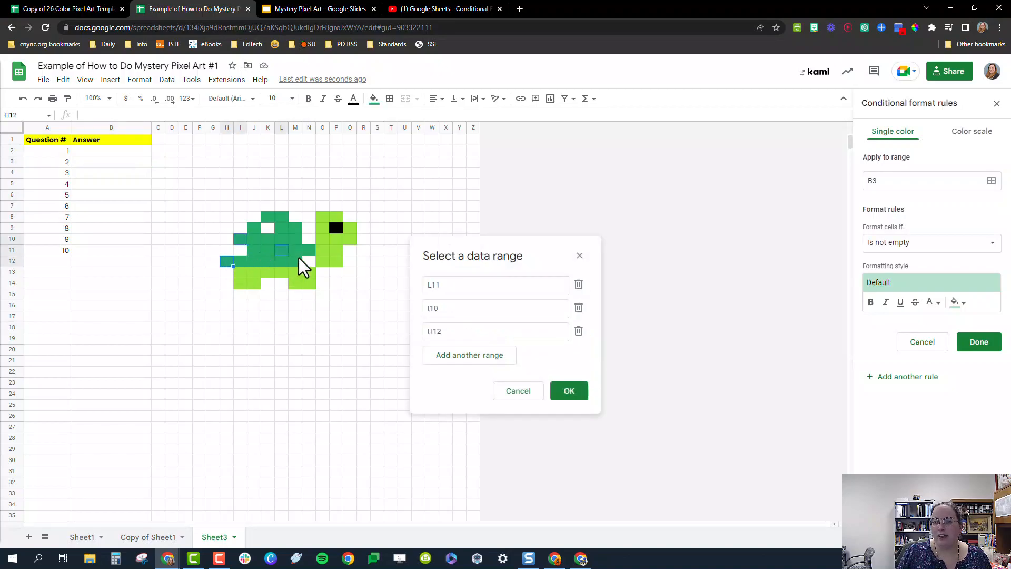
left_click(298, 230, "ctrl")
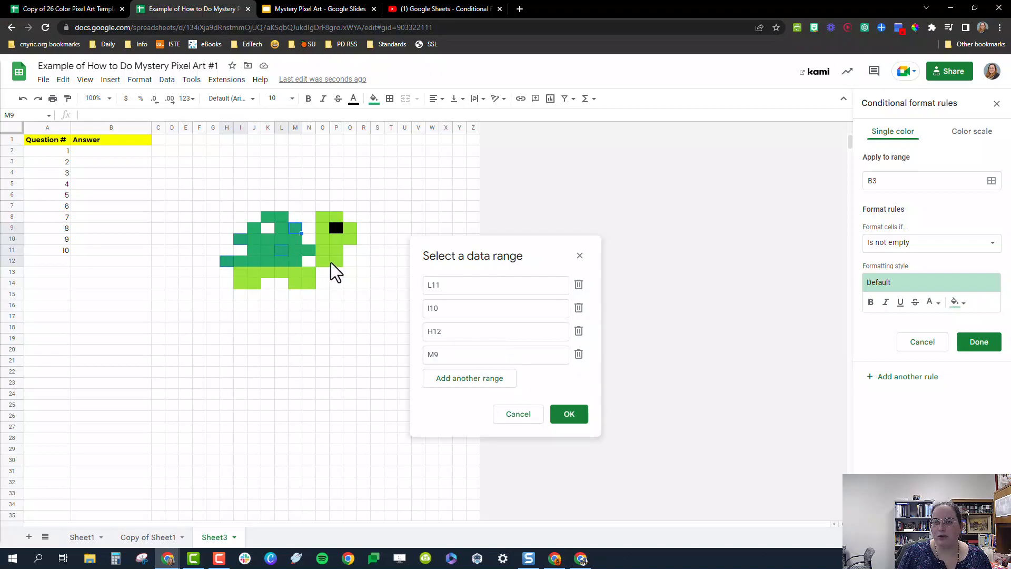
left_click(253, 261, "ctrl")
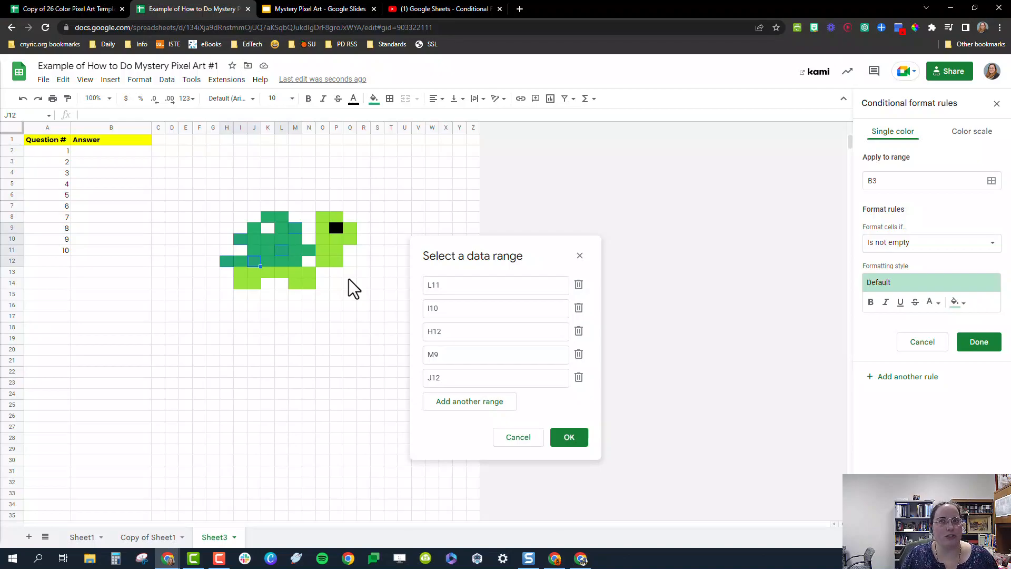
left_click(580, 442)
Set the new rule's condition to the custom formula =$B$3="books".
left_click(923, 245)
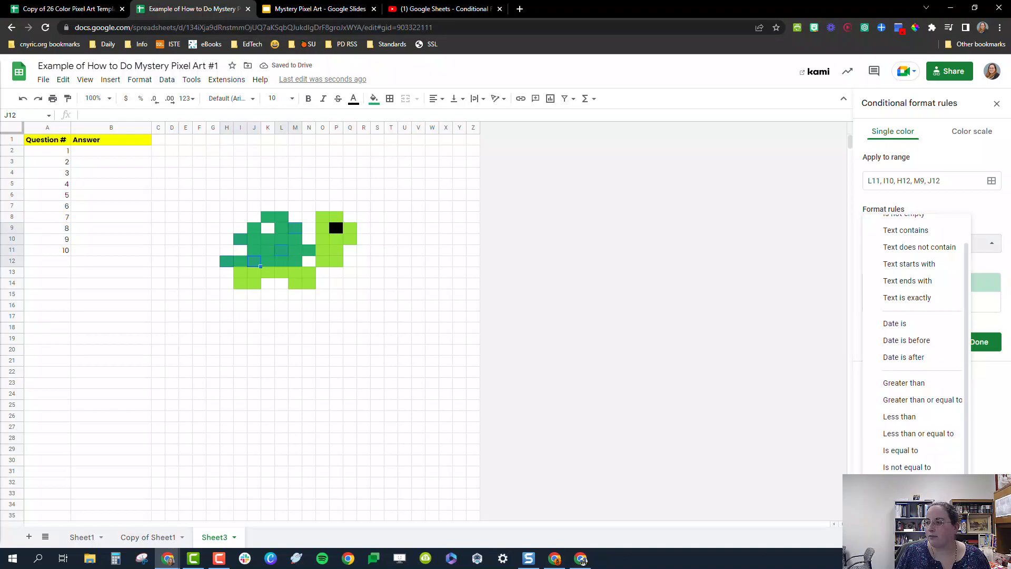
left_click(905, 486)
left_click(893, 266)
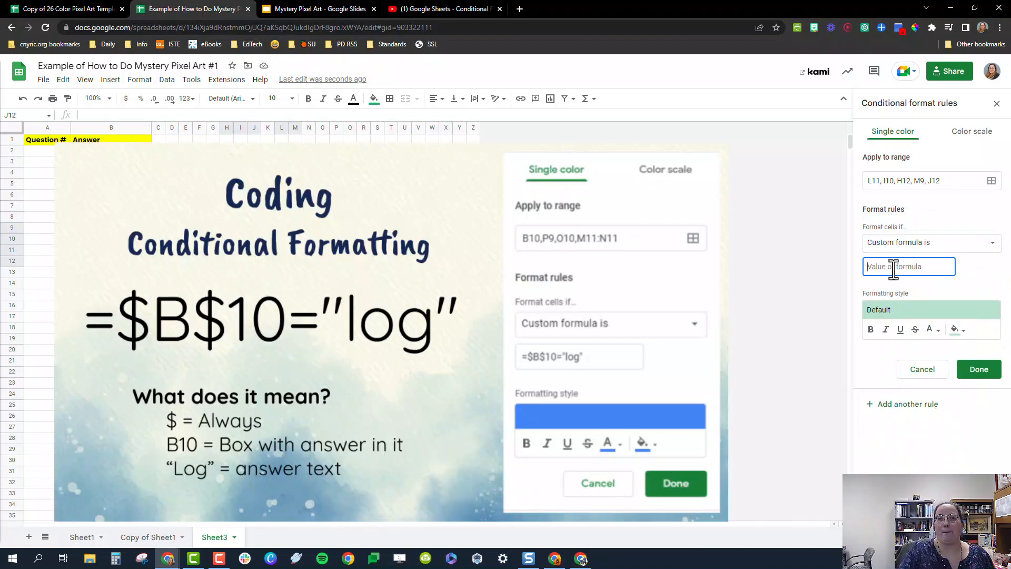
type("=$B$")
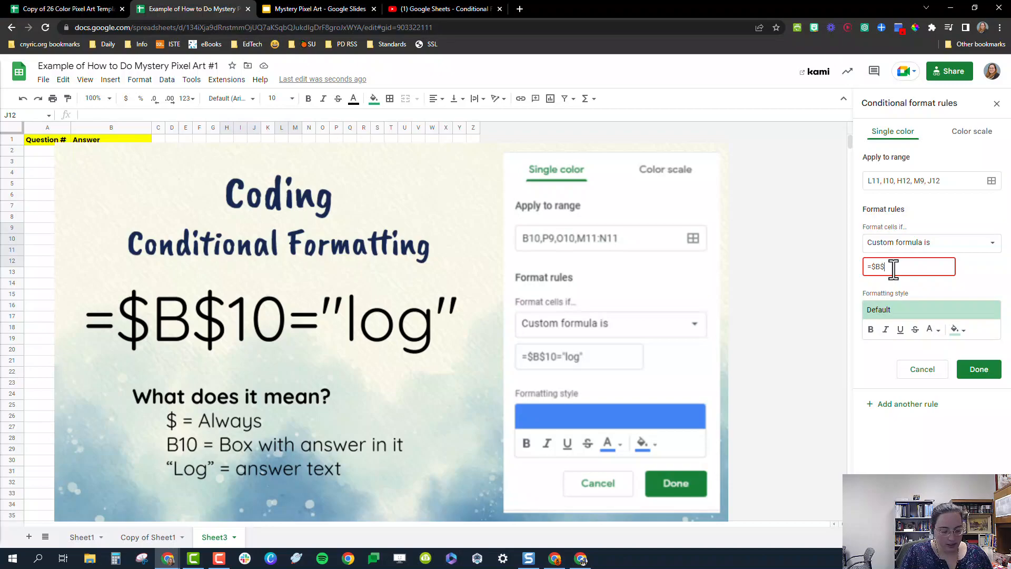
type("3")
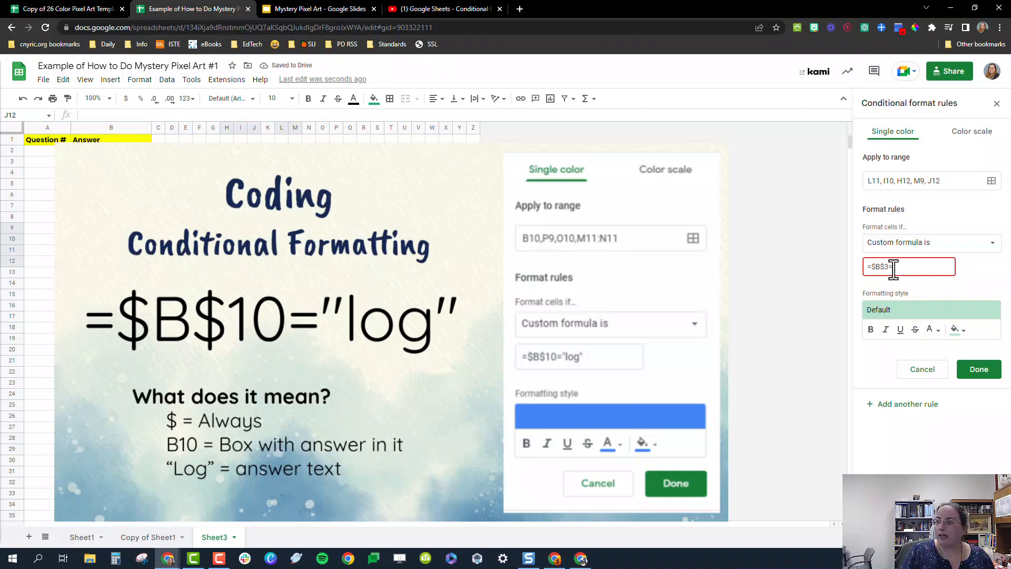
type("=\"books\"")
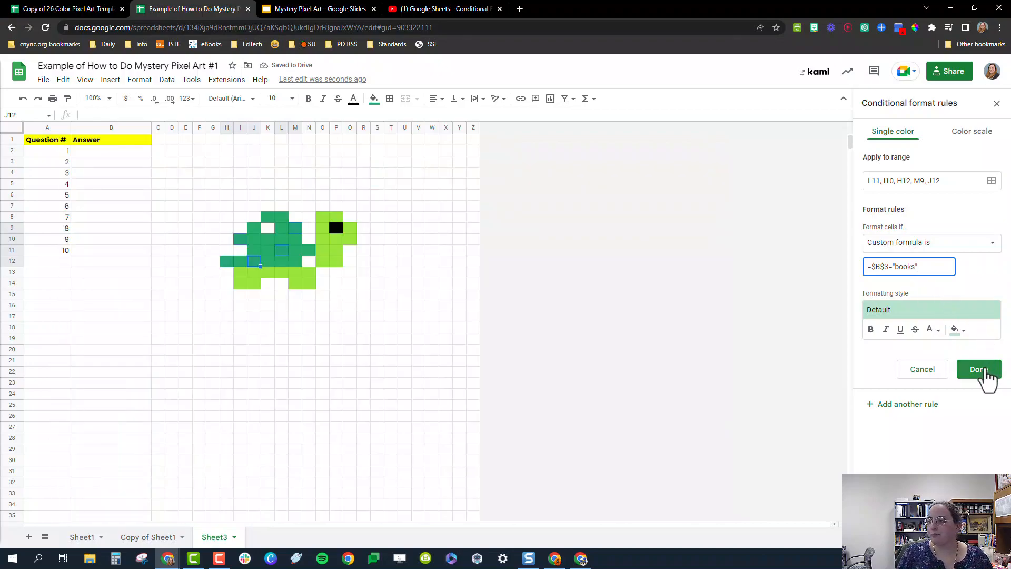
Set the rule's fill and text color to the shell's custom dark green and save the rule.
left_click(958, 329)
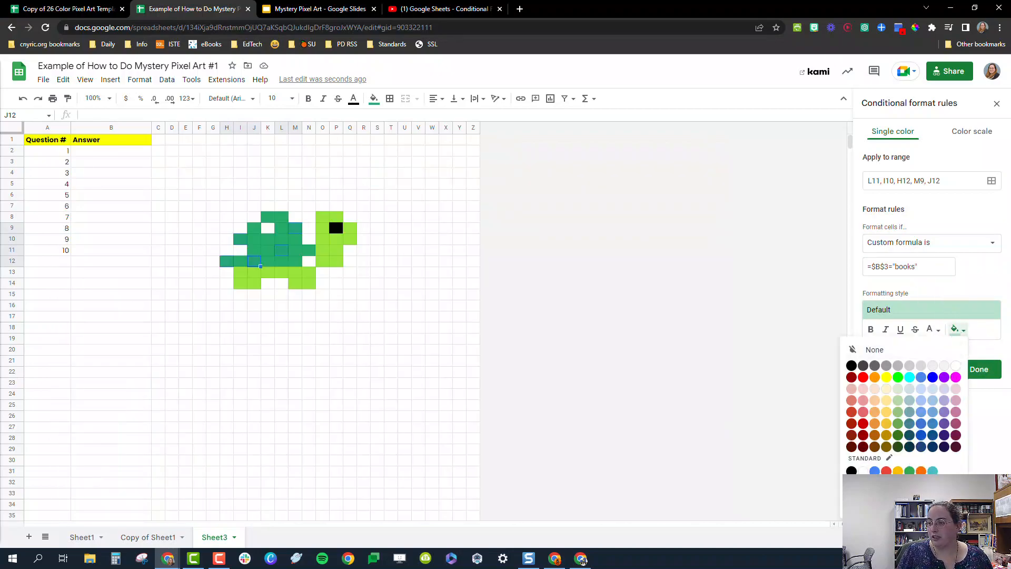
left_click(863, 506)
left_click(935, 330)
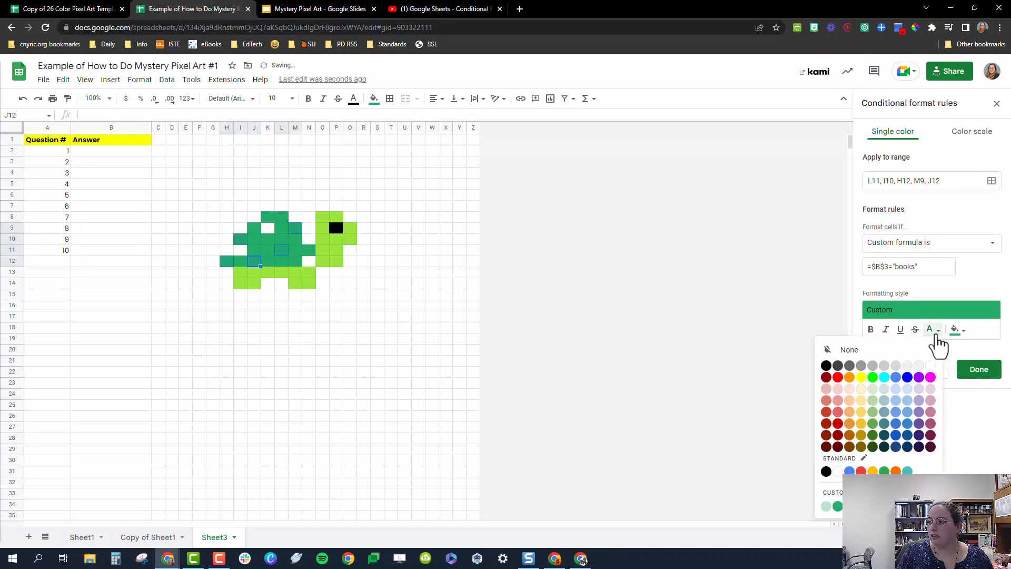
left_click(838, 506)
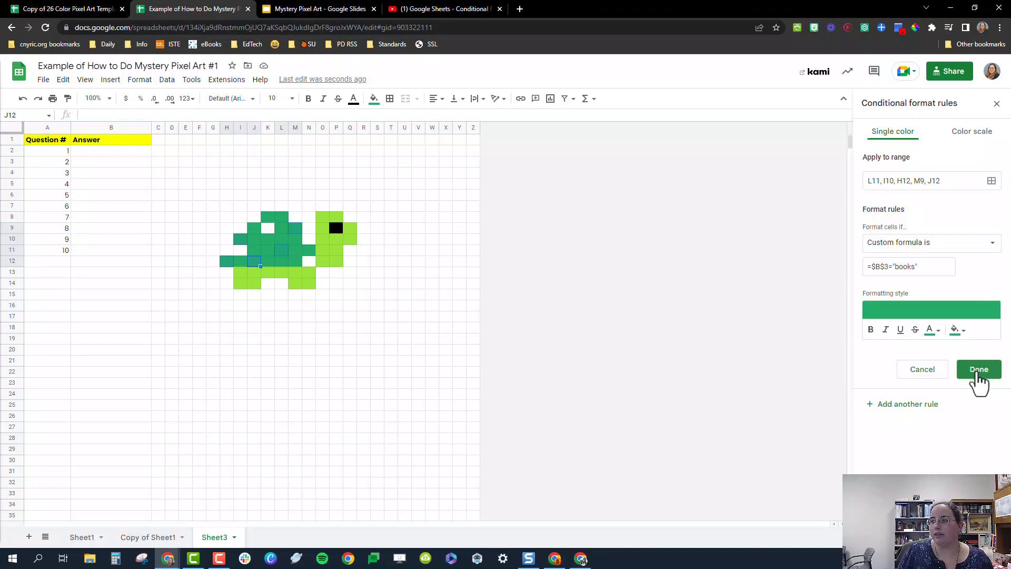
left_click(978, 371)
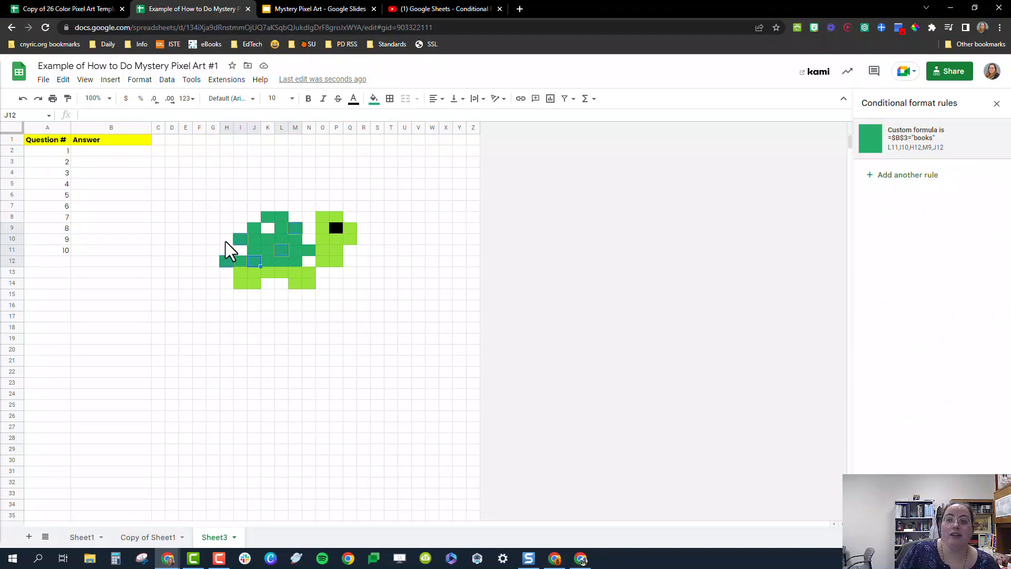
Reset the manual fill color of the selected shell cells L11, I10, H12, M9 and J12.
left_click(373, 98)
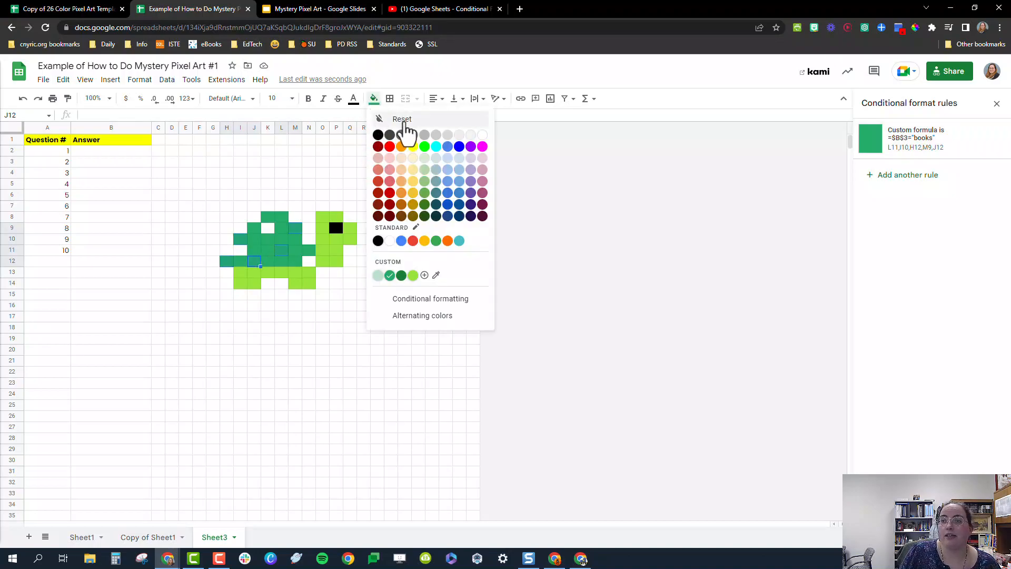
left_click(403, 120)
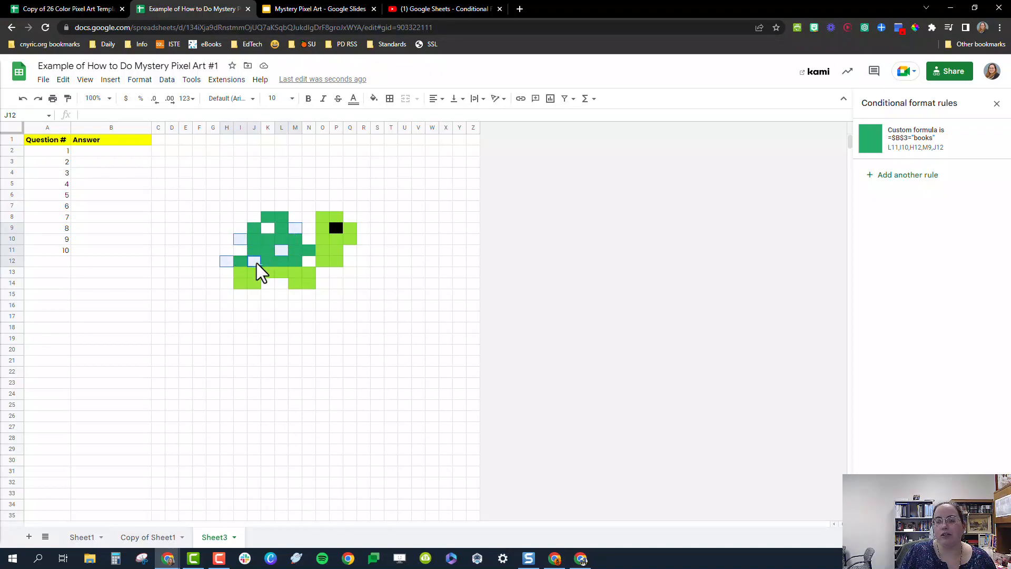
Check which conditional format rules are attached to the cleared shell cells, including J12, I10, M9, L11, N12 and K9.
left_click(254, 260)
left_click(238, 239)
left_click(300, 226)
left_click(279, 252)
left_click(251, 263)
left_click(307, 264)
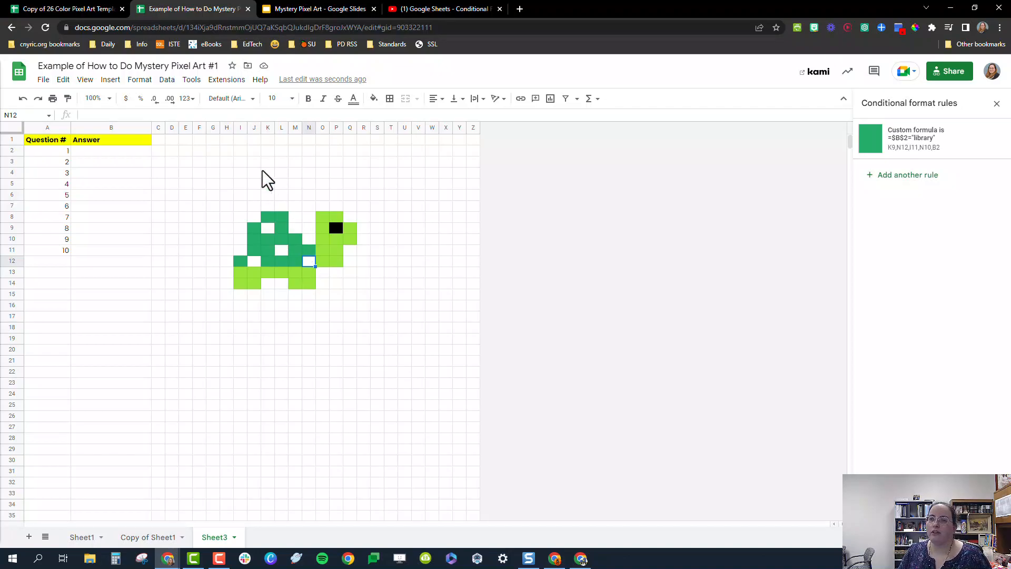
left_click(267, 232)
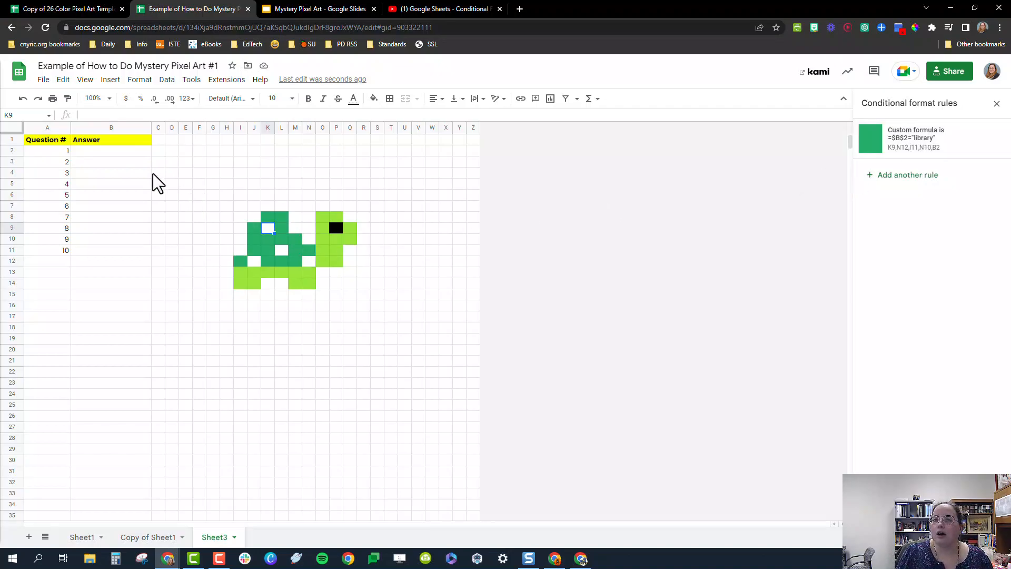
Add a conditional format rule for question 3 and apply it to the turtle's black eye cell P9.
left_click(100, 172)
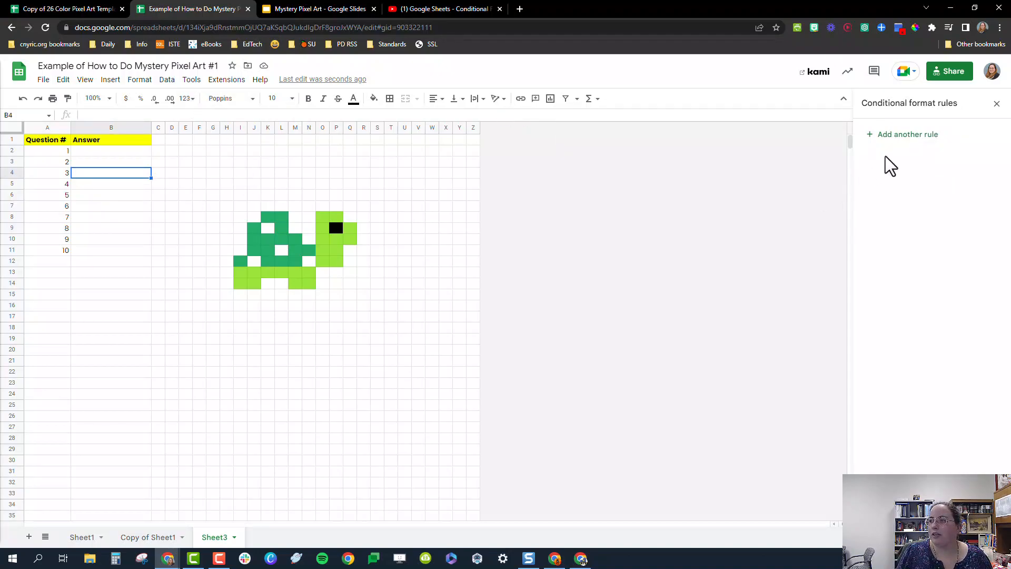
left_click(901, 135)
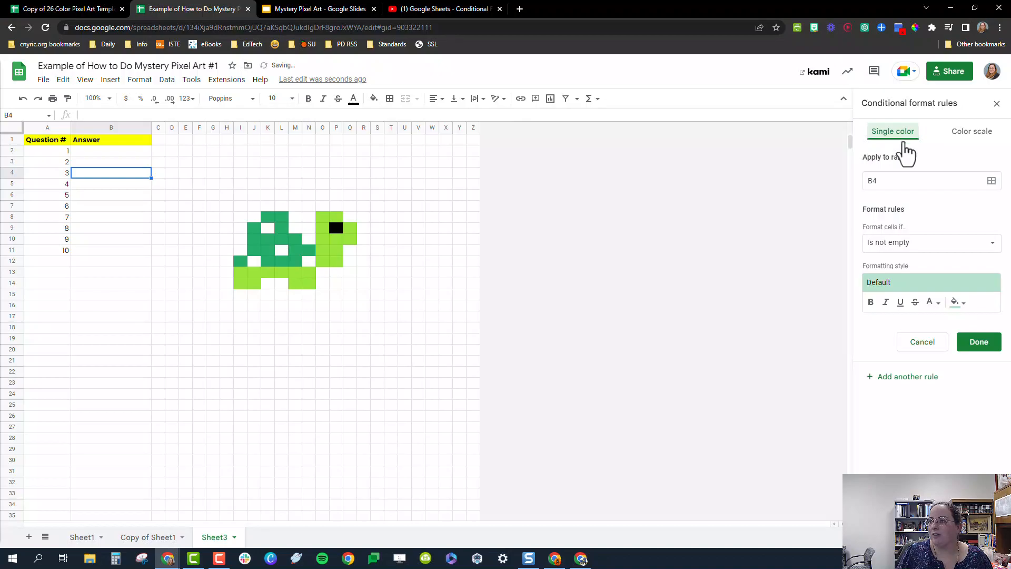
left_click(894, 181)
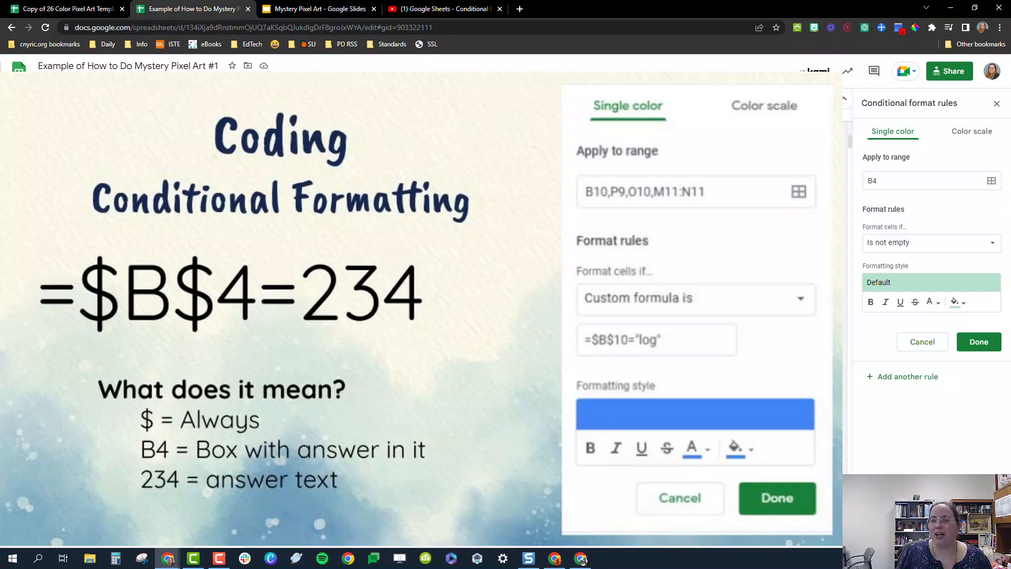
Set the eye rule's condition to the custom formula =$B$4=234, with the numeric answer unquoted.
left_click(930, 248)
scroll(917, 421, "down", 1)
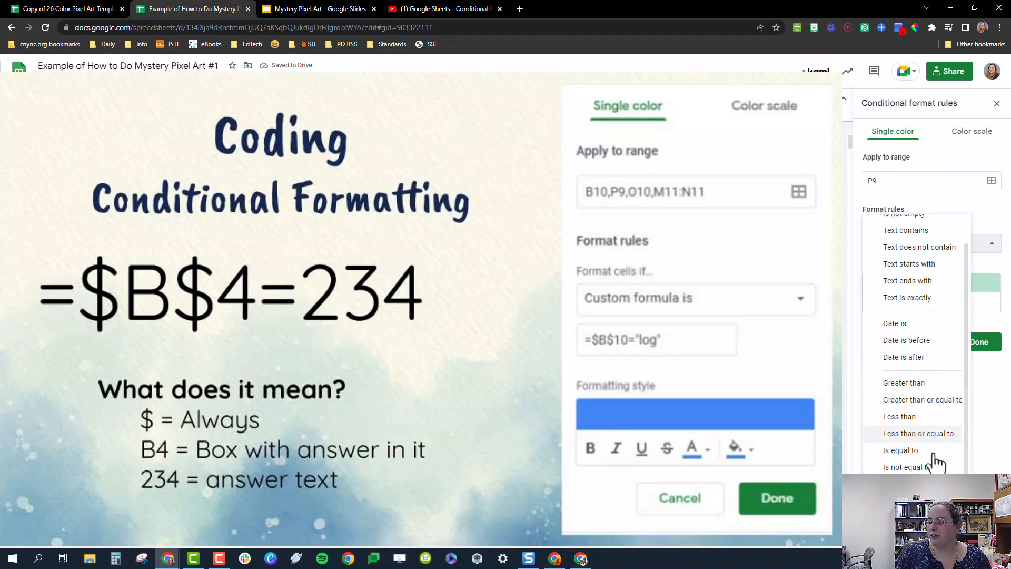
left_click(917, 525)
left_click(917, 266)
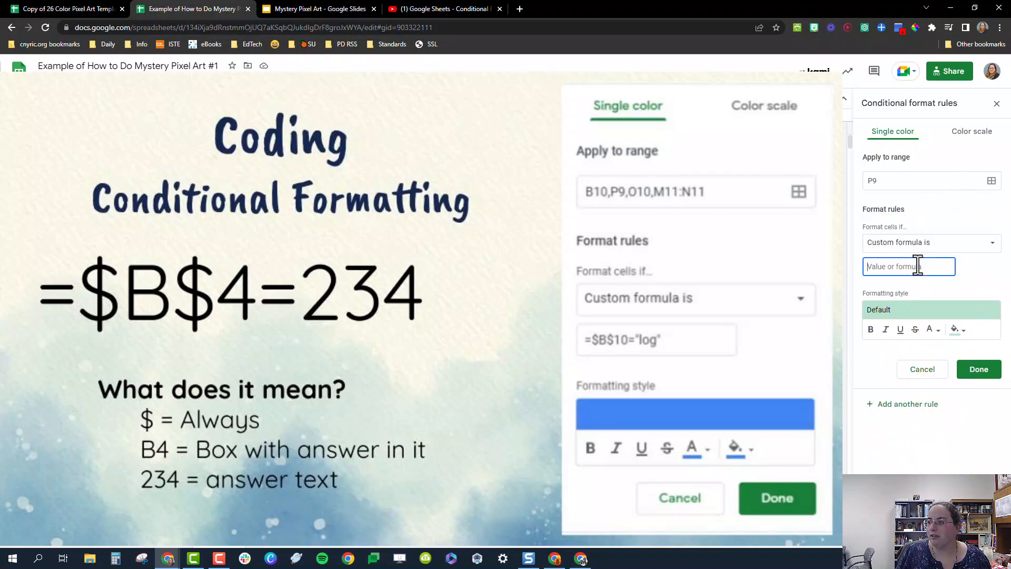
type("=")
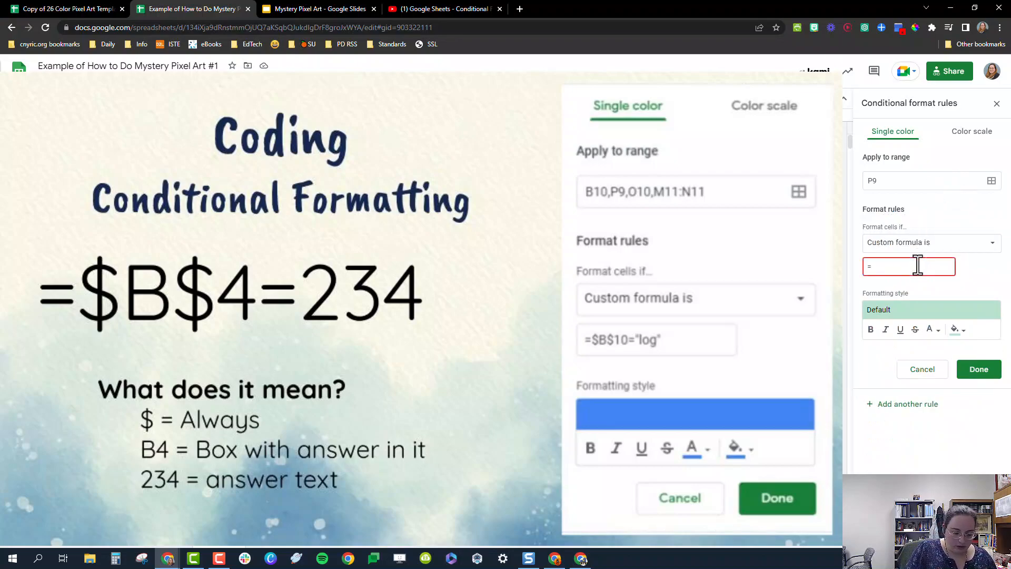
type("$")
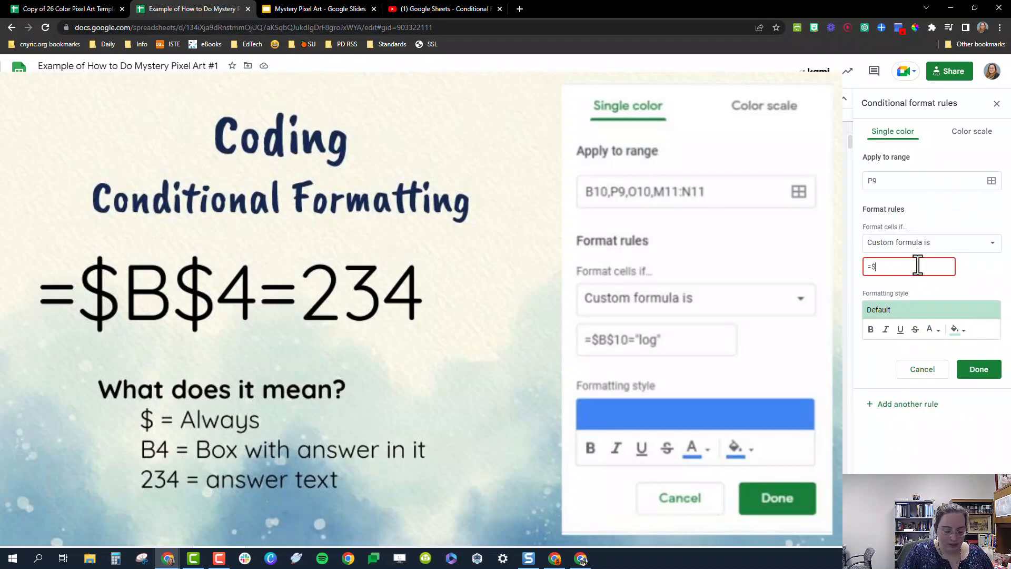
type("B$")
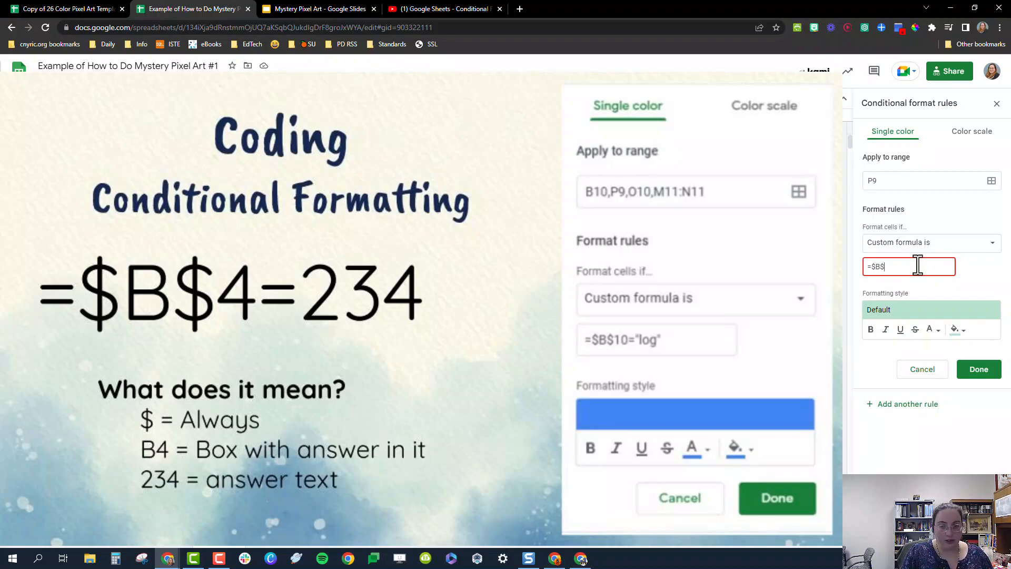
type("4")
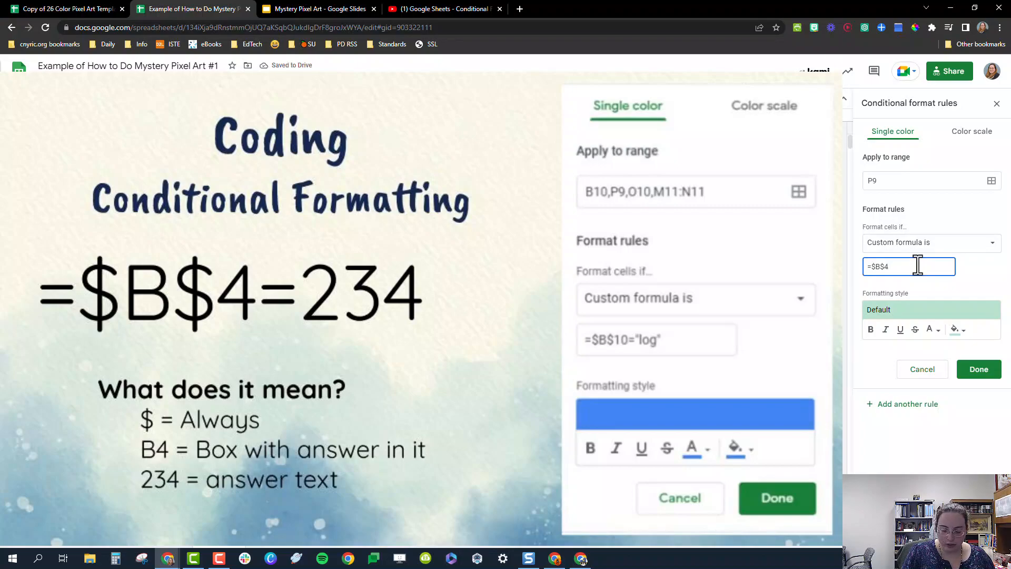
type("=")
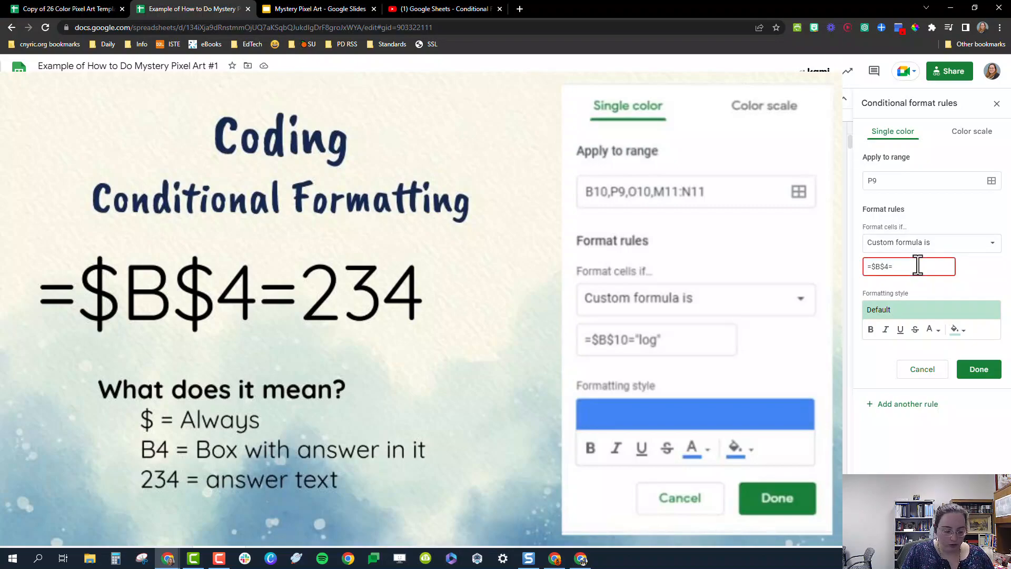
type("234")
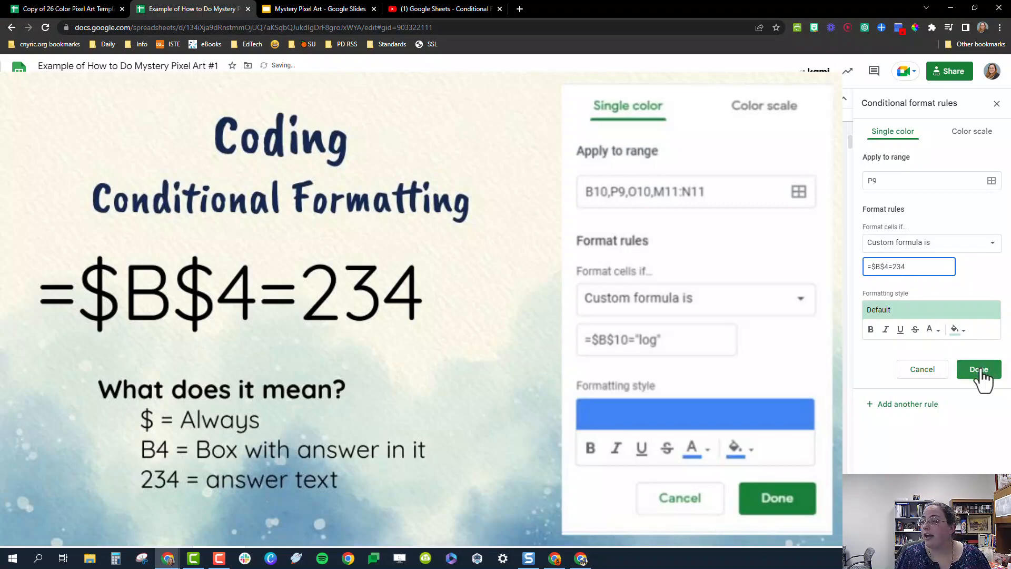
Set the eye rule's fill and text color to the custom dark green.
left_click(956, 330)
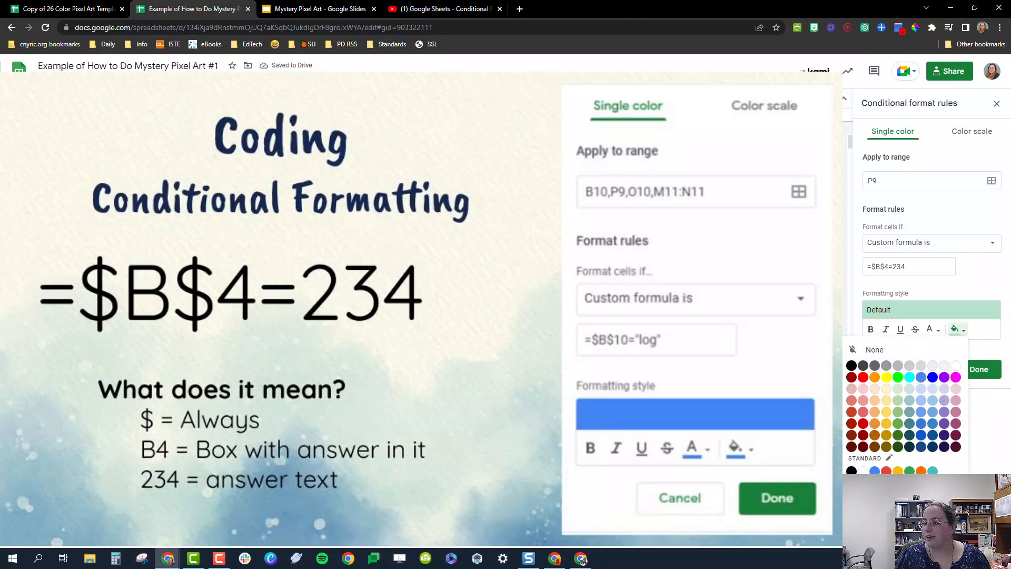
left_click(862, 506)
left_click(935, 330)
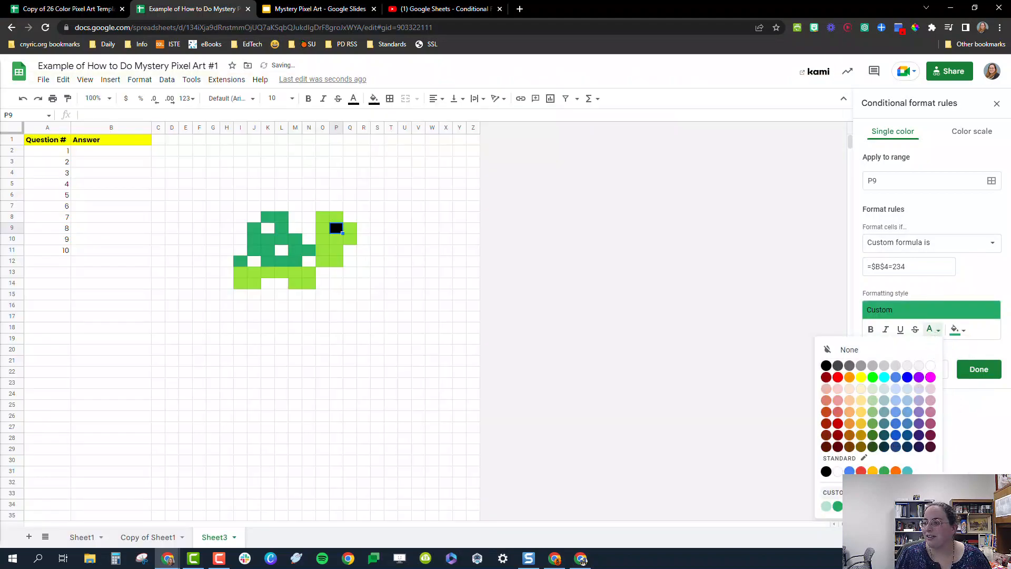
left_click(831, 472)
Set both the fill color and the text color of the eye rule's formatting style to black.
left_click(956, 329)
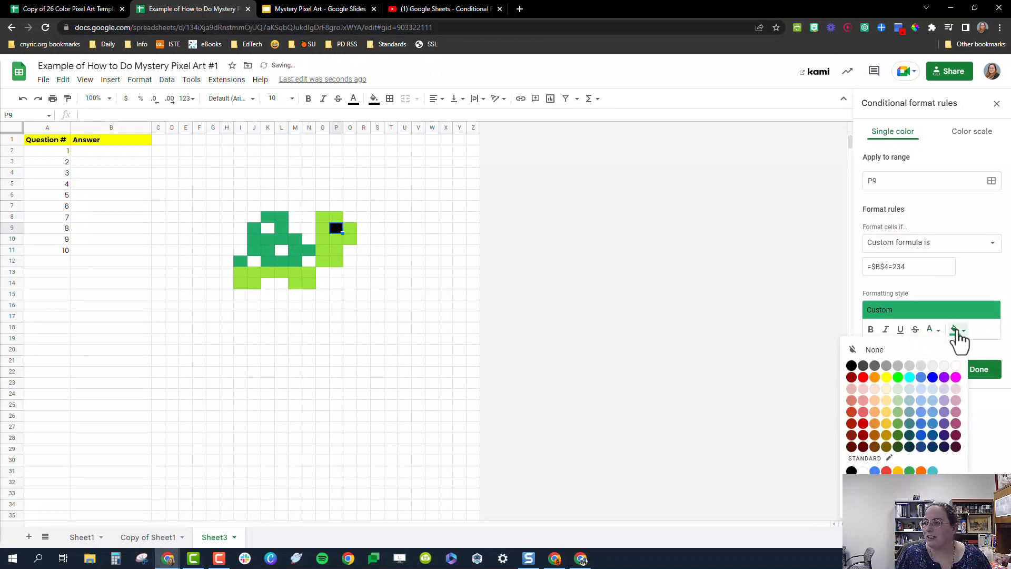
left_click(852, 471)
left_click(935, 330)
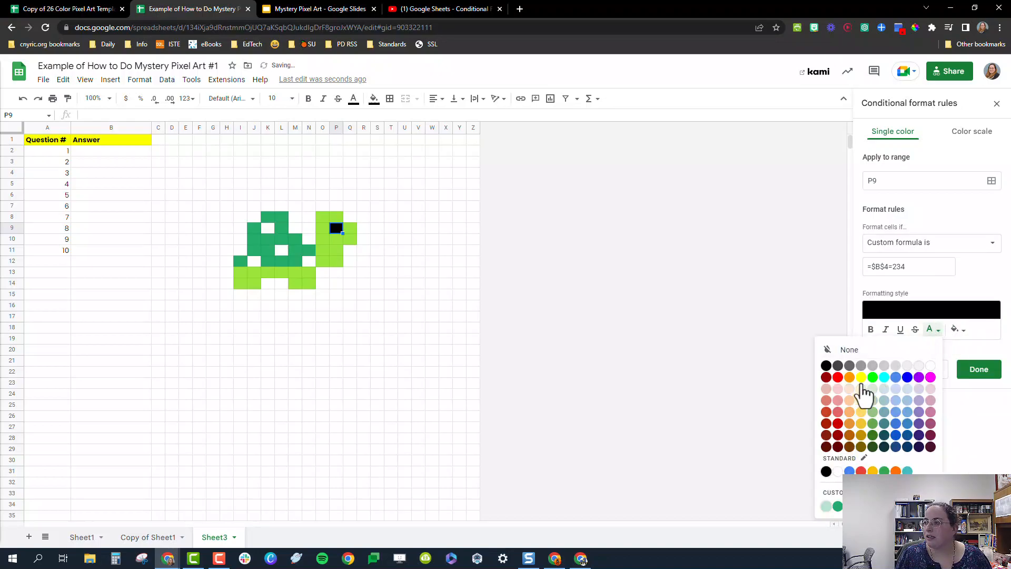
left_click(837, 365)
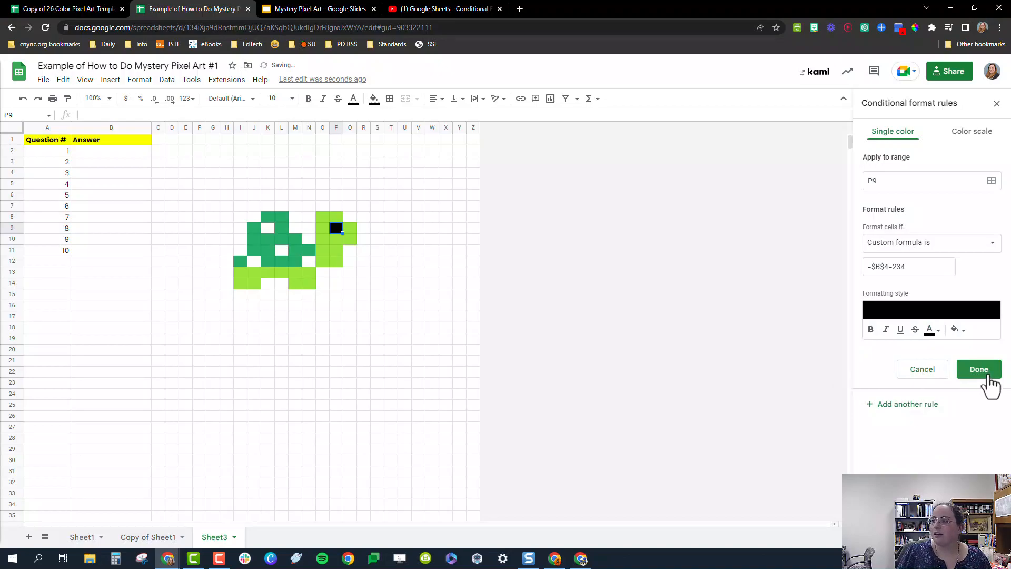
left_click(961, 330)
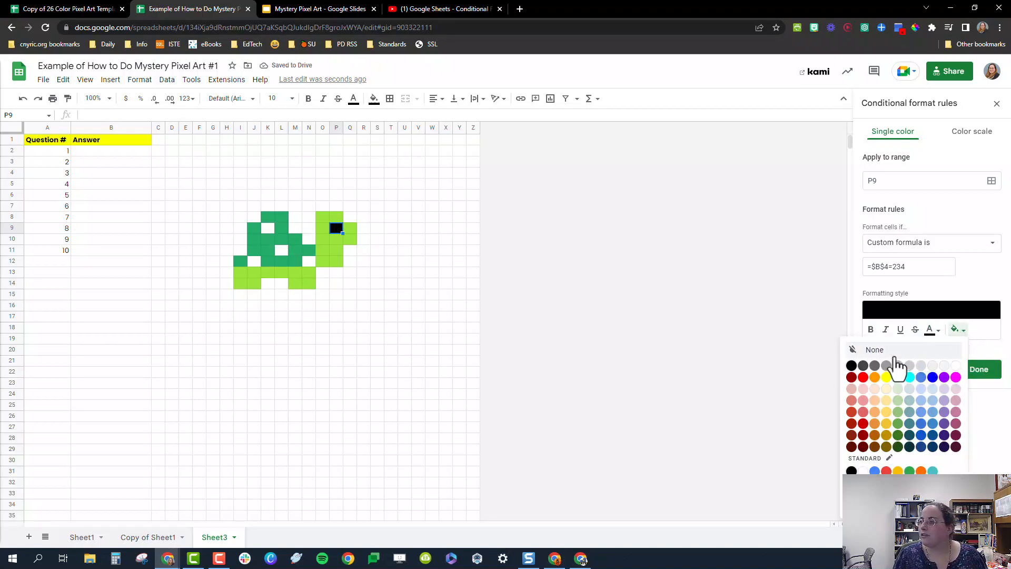
left_click(852, 365)
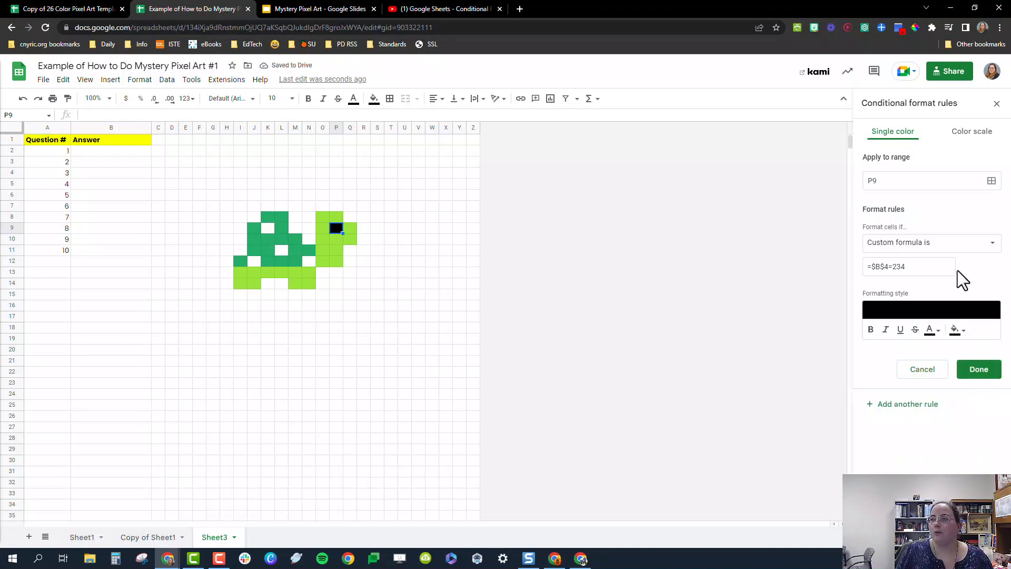
Save the eye rule and reset the manual fill color of eye cell P9.
left_click(978, 369)
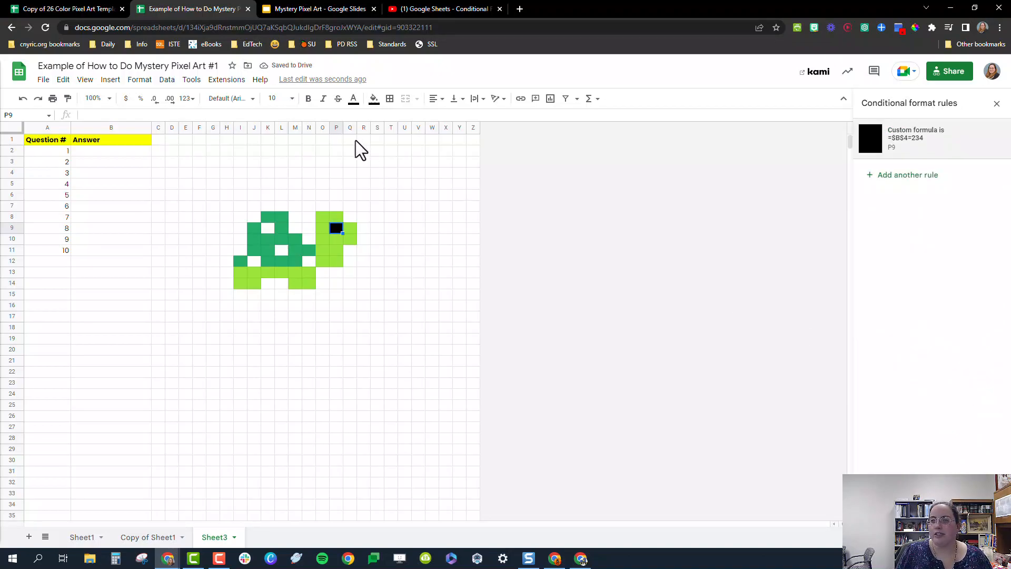
left_click(373, 99)
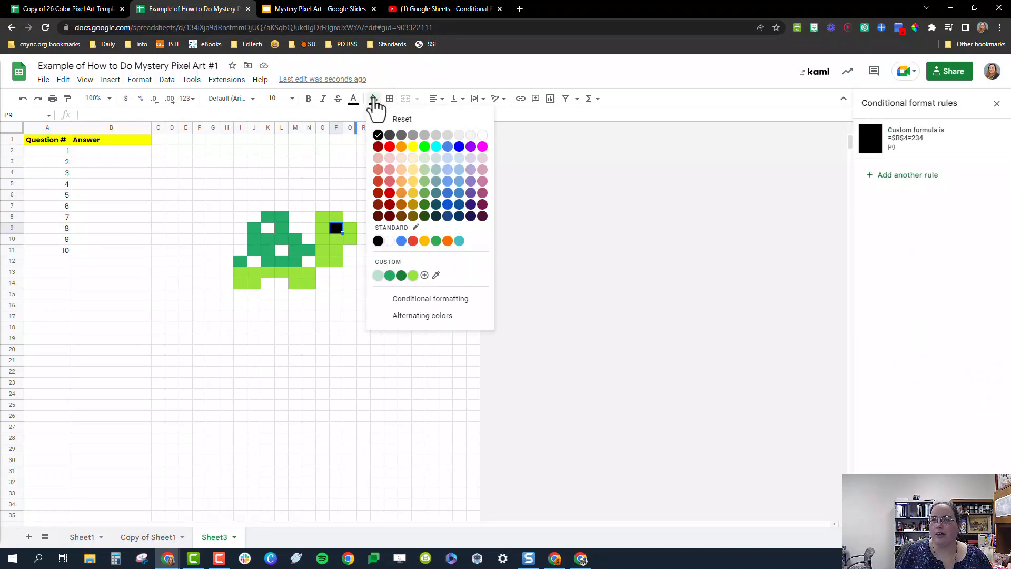
left_click(403, 119)
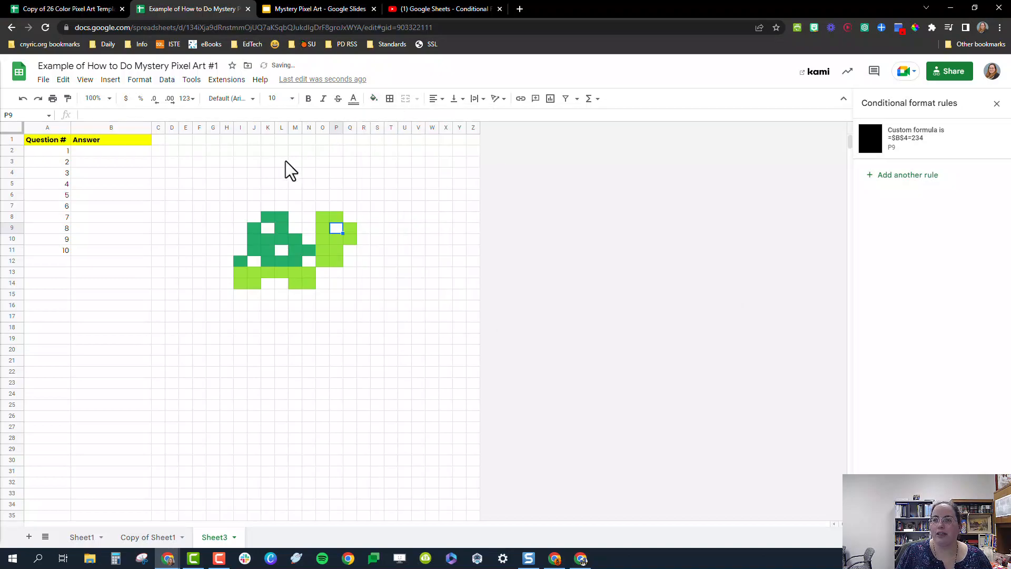
Enter 256 as a trial answer for question 4 in cell B5 and clear it again.
left_click(87, 185)
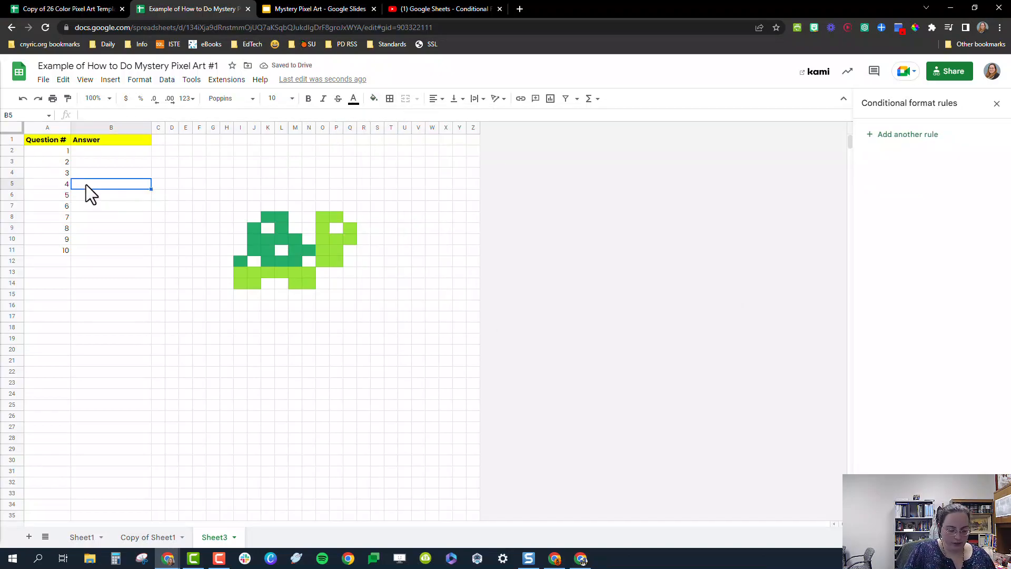
type("256")
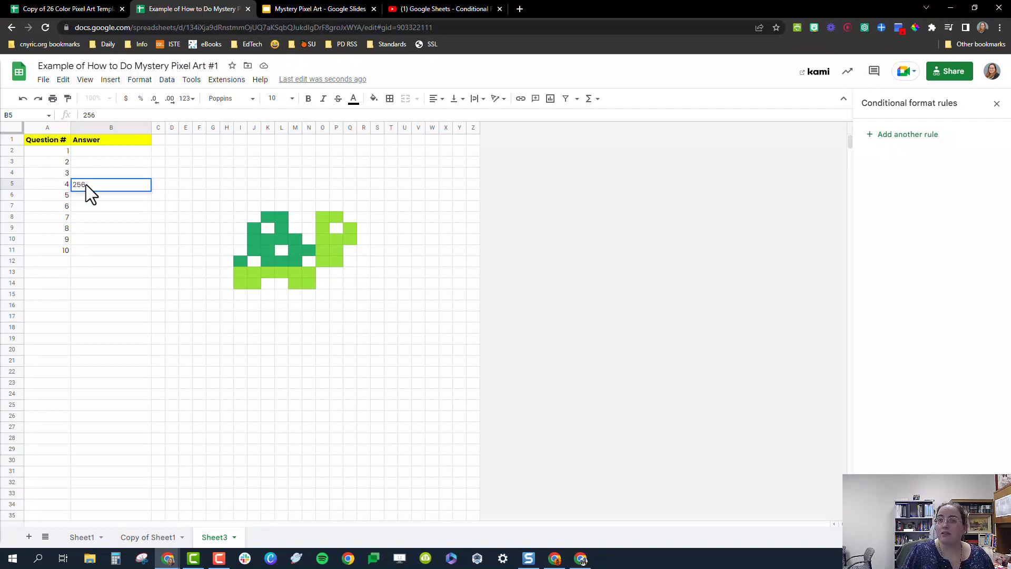
key("Return")
left_click(86, 184)
key("Delete")
Extend the eye rule's range to P9,B4 so the answer cell is formatted too, and save the rule.
left_click(337, 226)
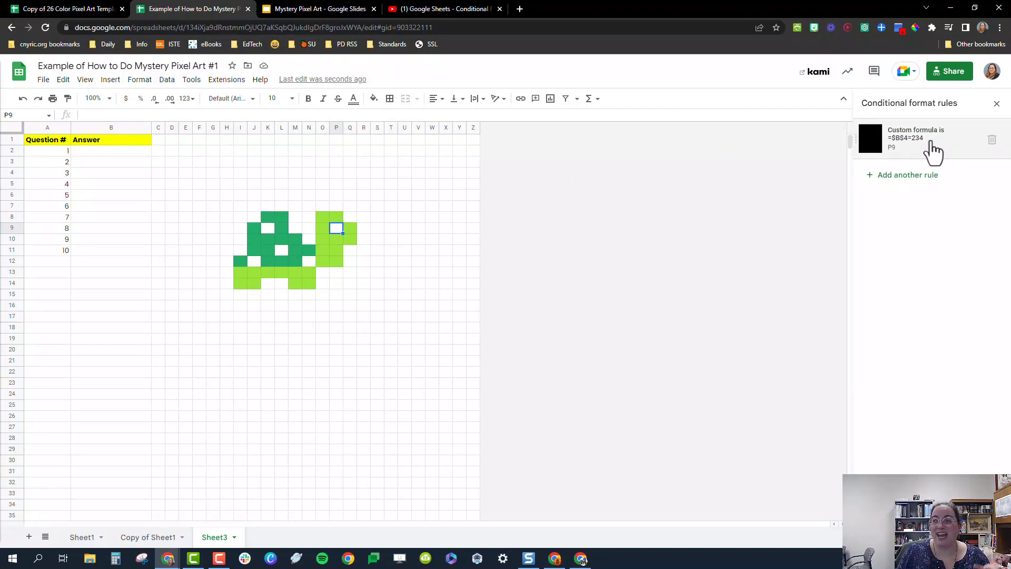
left_click(932, 151)
left_click(905, 182)
type(",B4")
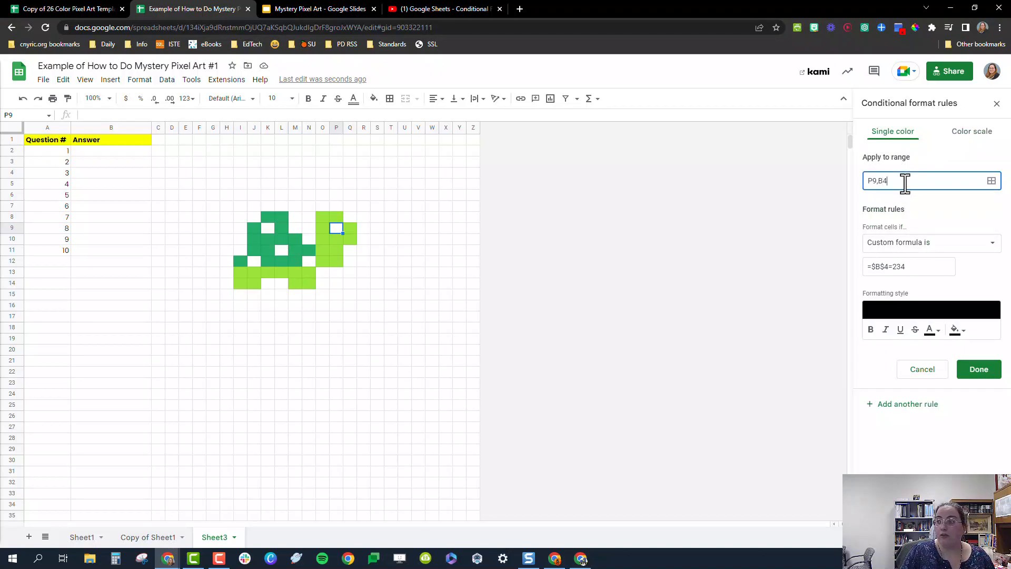
left_click(977, 373)
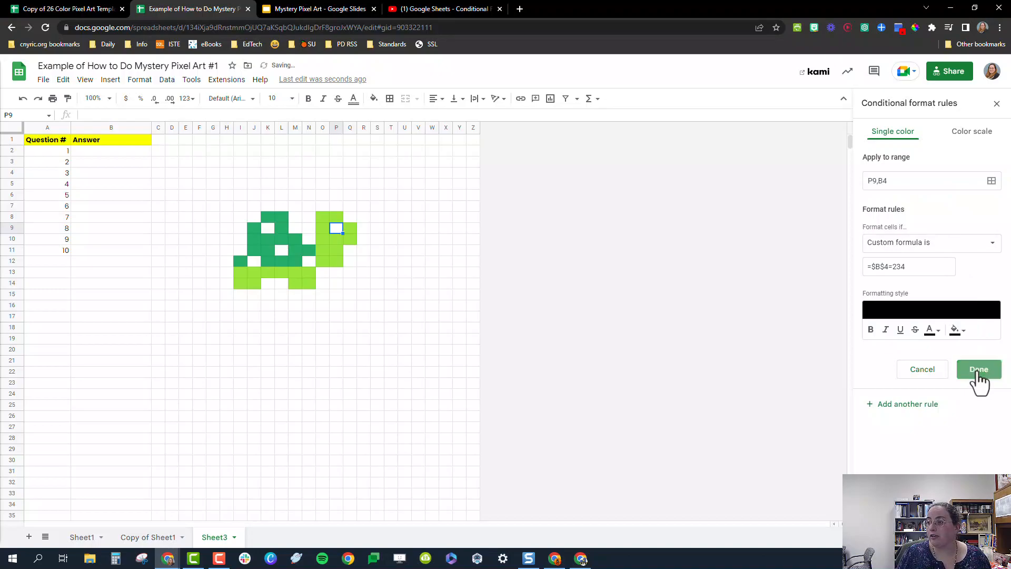
Test the eye rule by entering 234 in cell B4, clear the answer and close the conditional format rules.
left_click(99, 175)
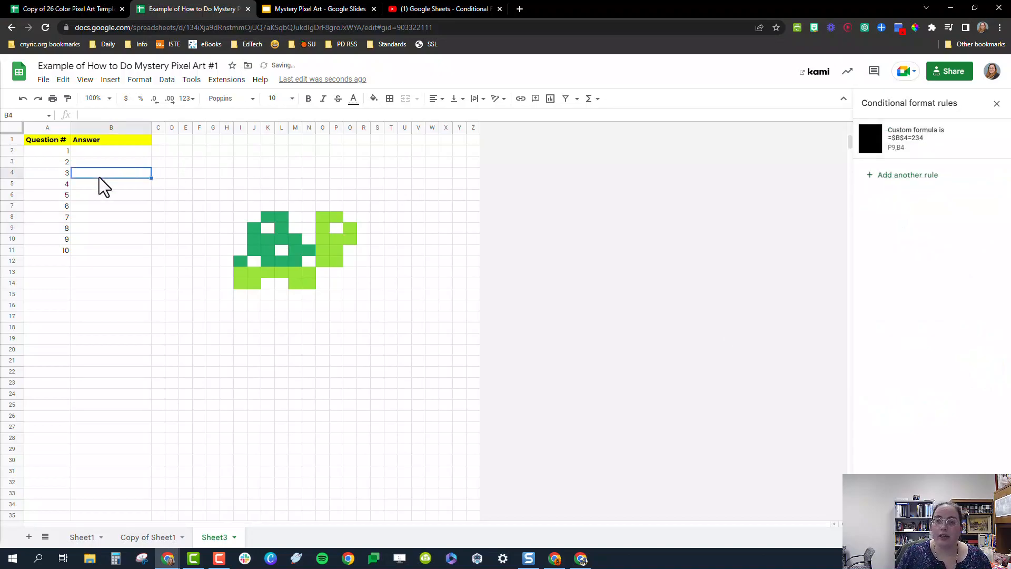
type("4")
key("BackSpace")
type("23")
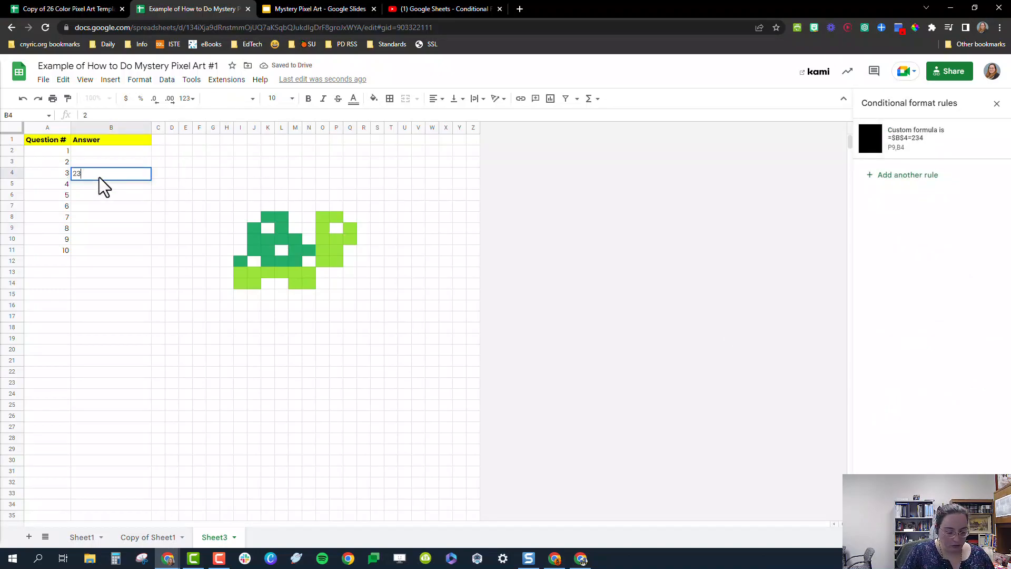
type("4")
key("Return")
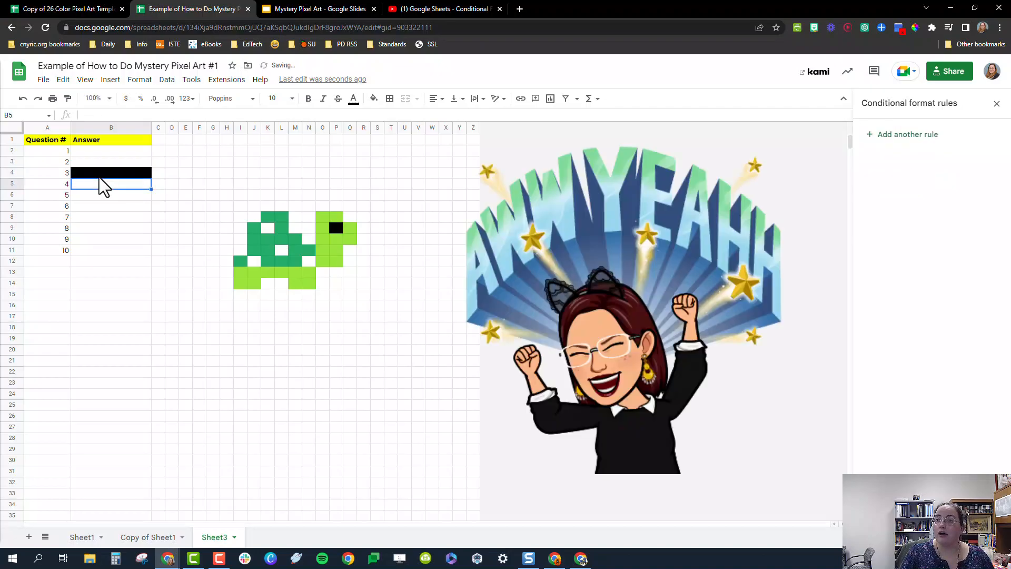
left_click(99, 175)
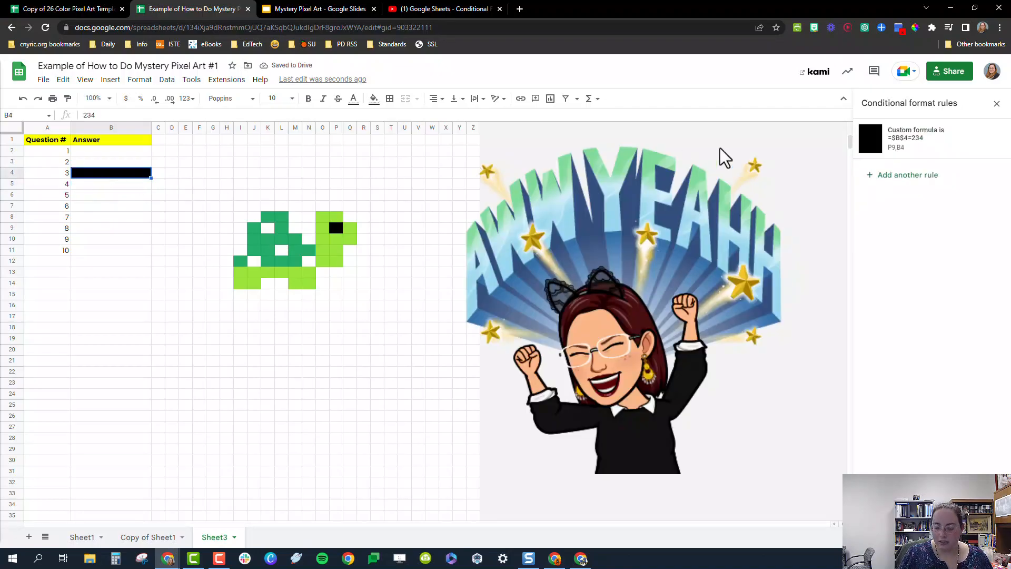
key("Delete")
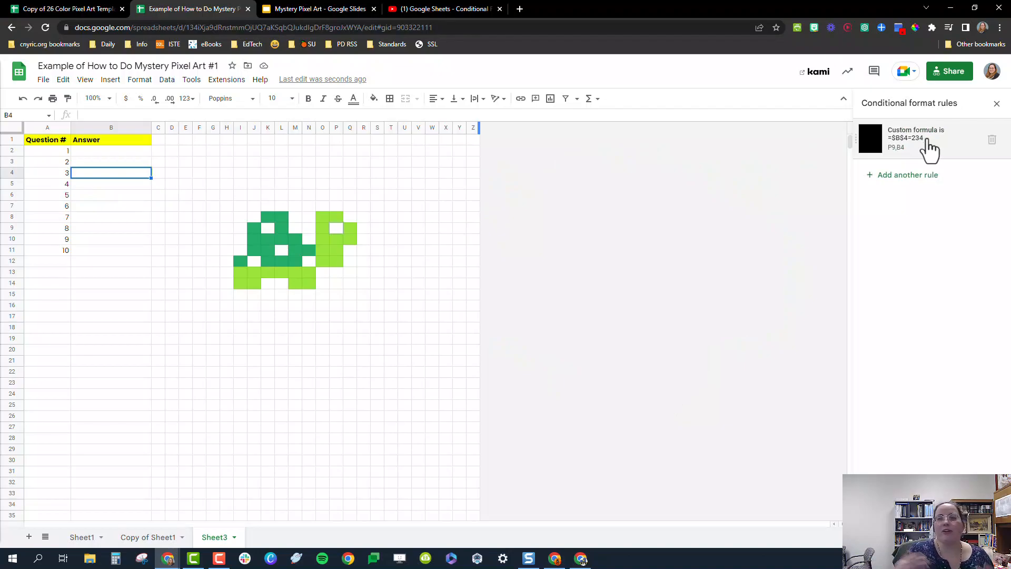
left_click(997, 103)
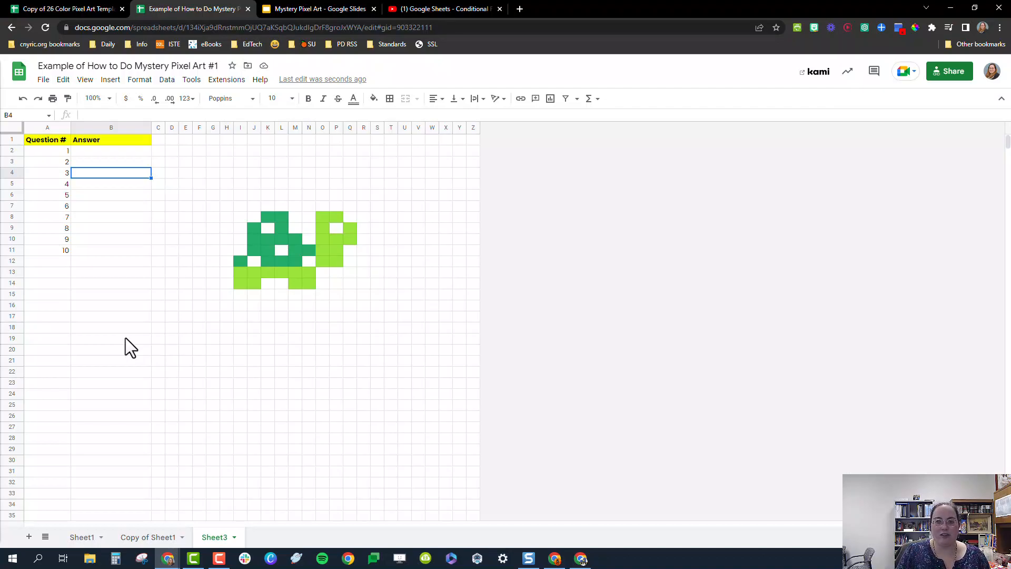
Glance at the question slides and inspect the conditional format rule on Sheet1's cell B2, including its quoted answer text.
key("ctrl+Tab")
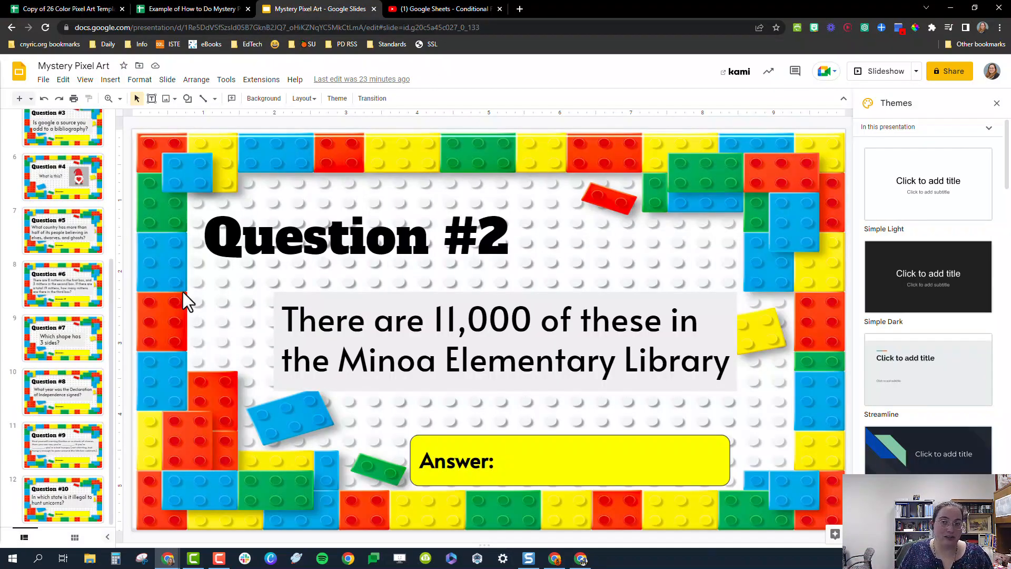
key("ctrl+shift+Tab")
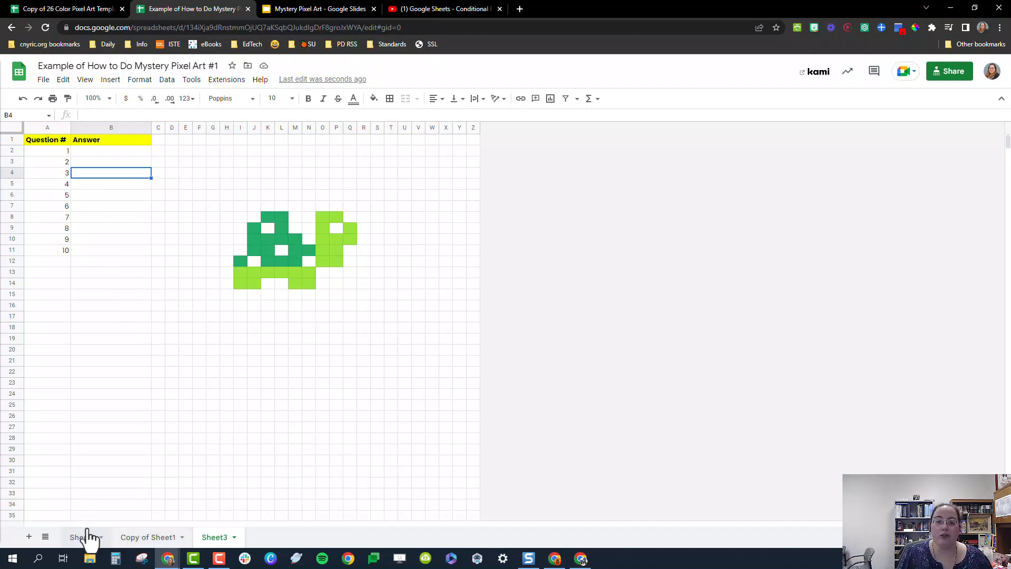
left_click(85, 536)
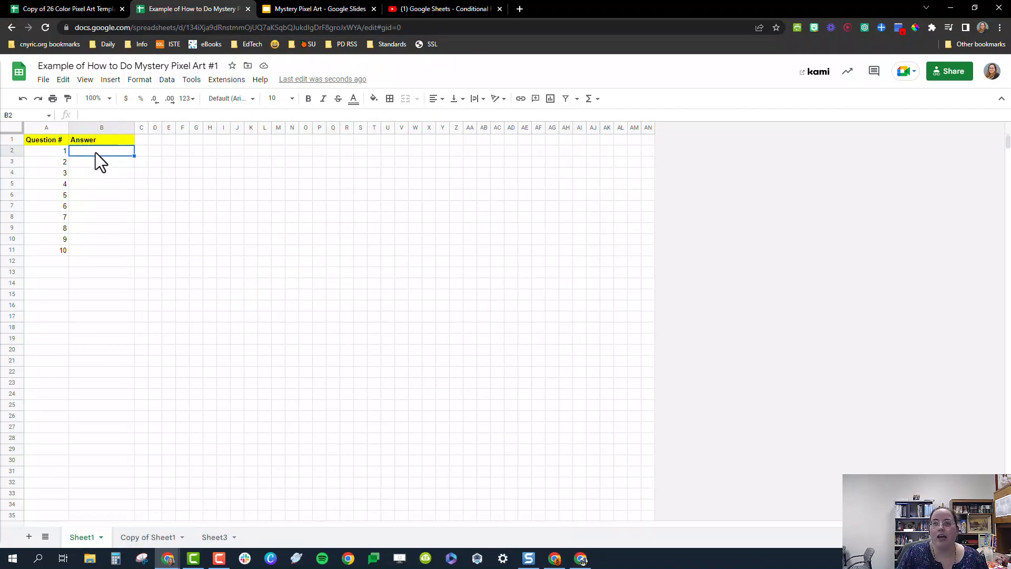
left_click(140, 82)
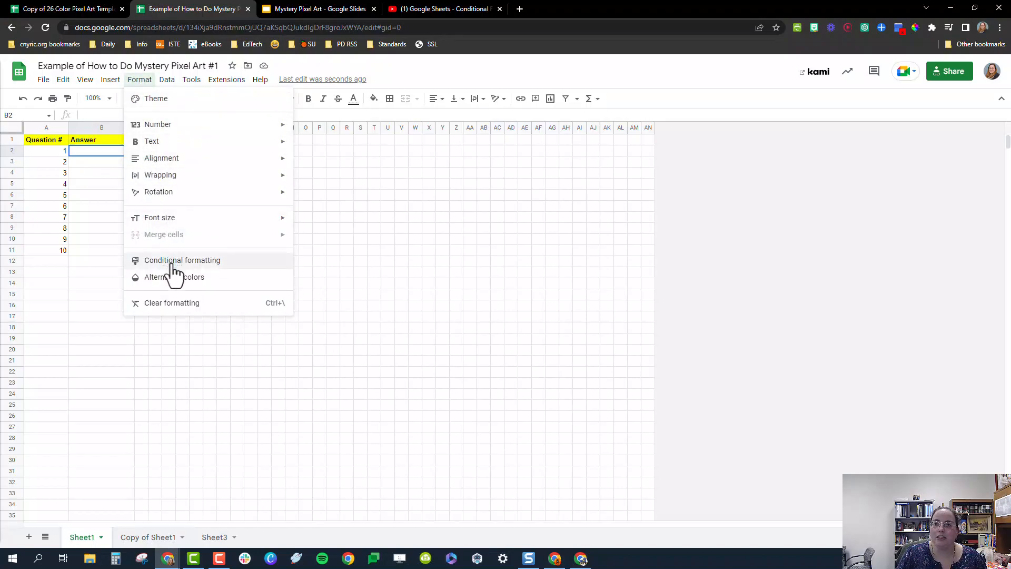
left_click(203, 260)
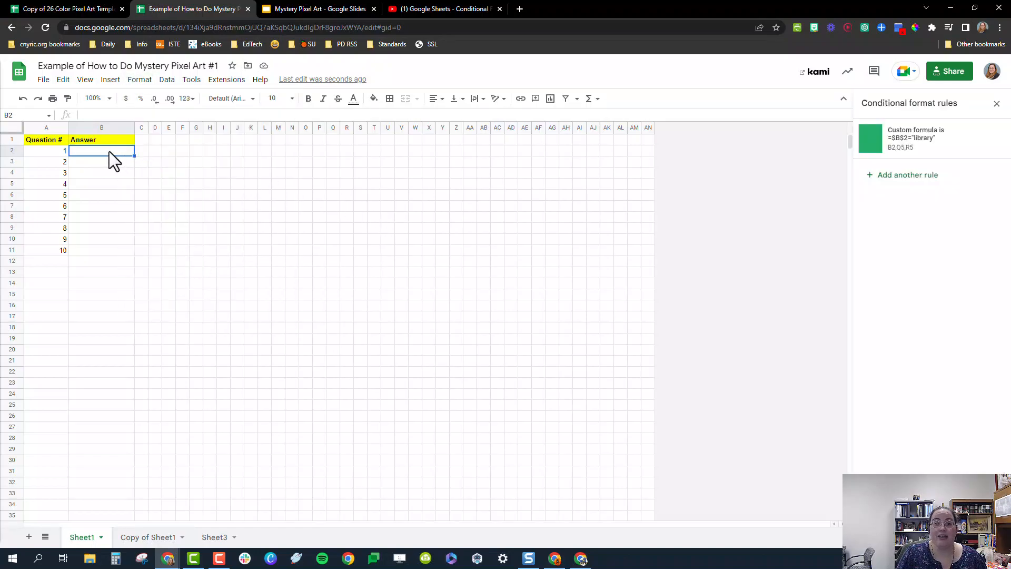
left_click(918, 149)
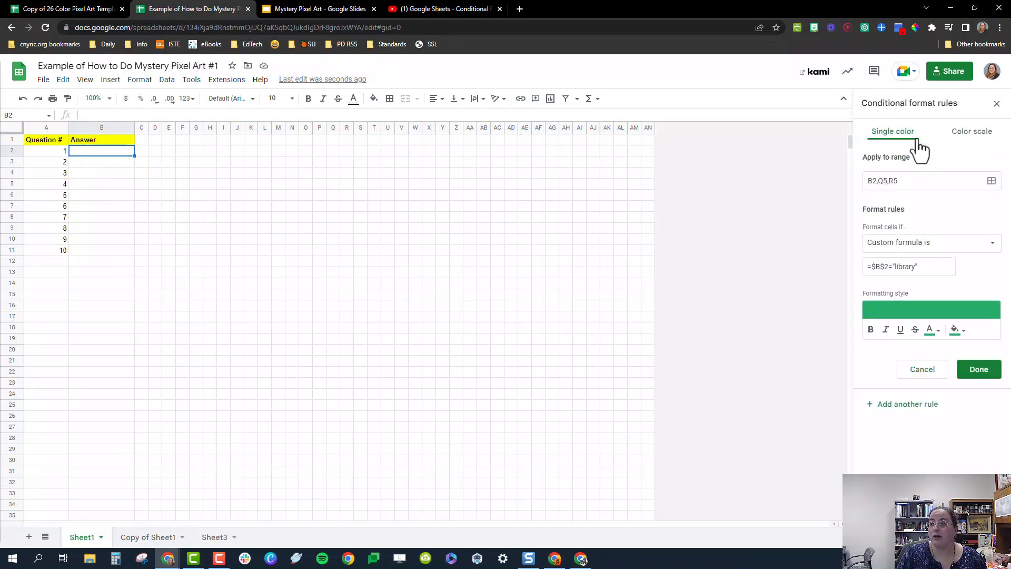
left_click(907, 266)
double_click(908, 267)
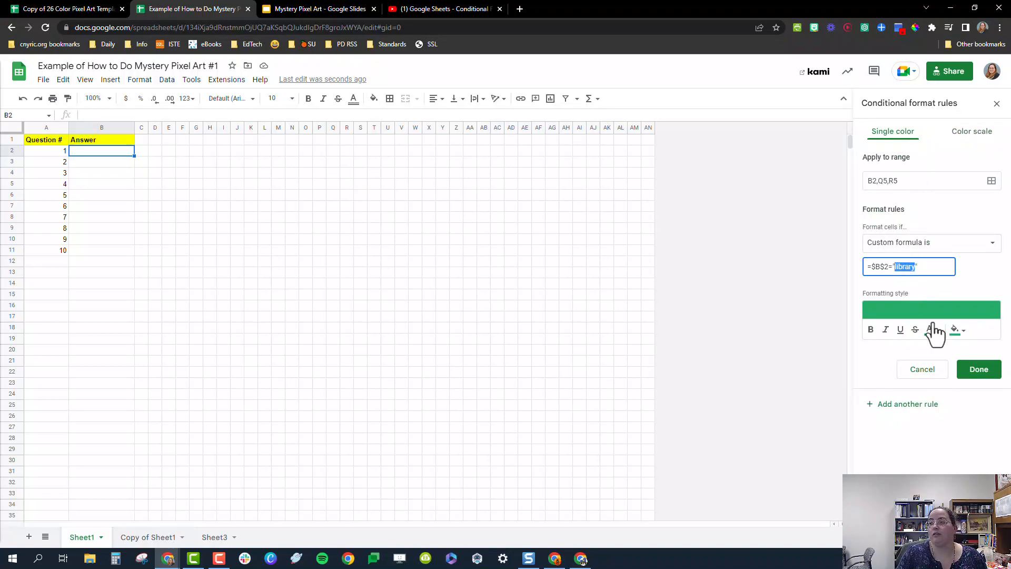
left_click(982, 373)
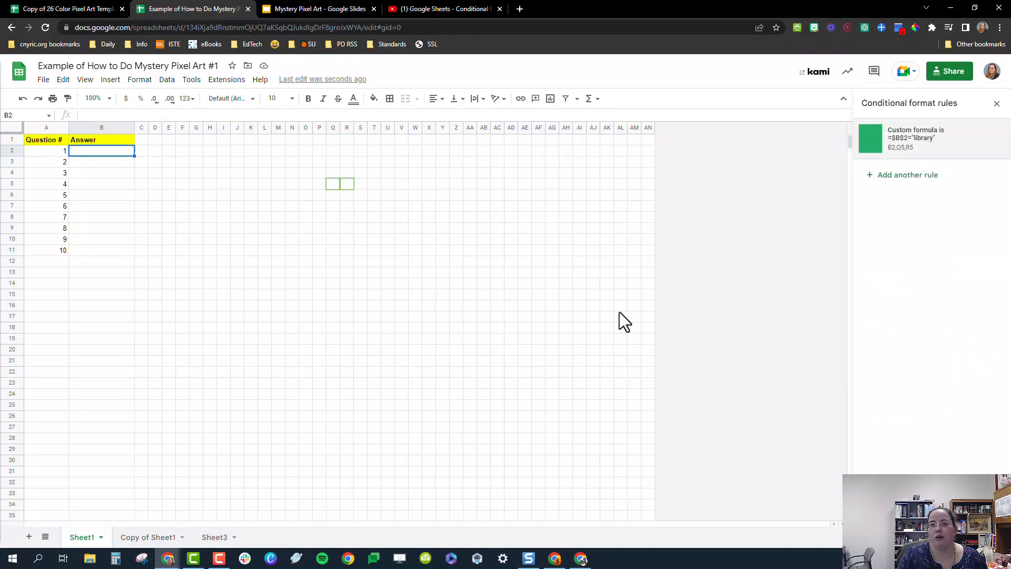
left_click(620, 309)
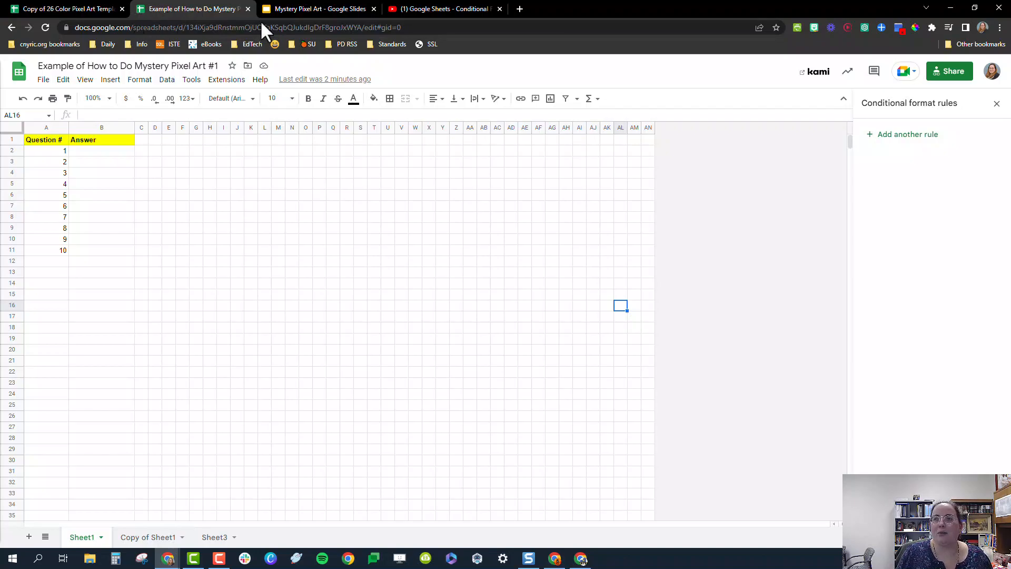
Open images.google.com in a new browser tab and search for "pixel art".
left_click(520, 9)
type("p")
key("BackSpace")
key("BackSpace")
type("o")
key("BackSpace")
key("BackSpace")
type("go")
key("BackSpace")
key("BackSpace")
key("BackSpace")
type("images.google.com")
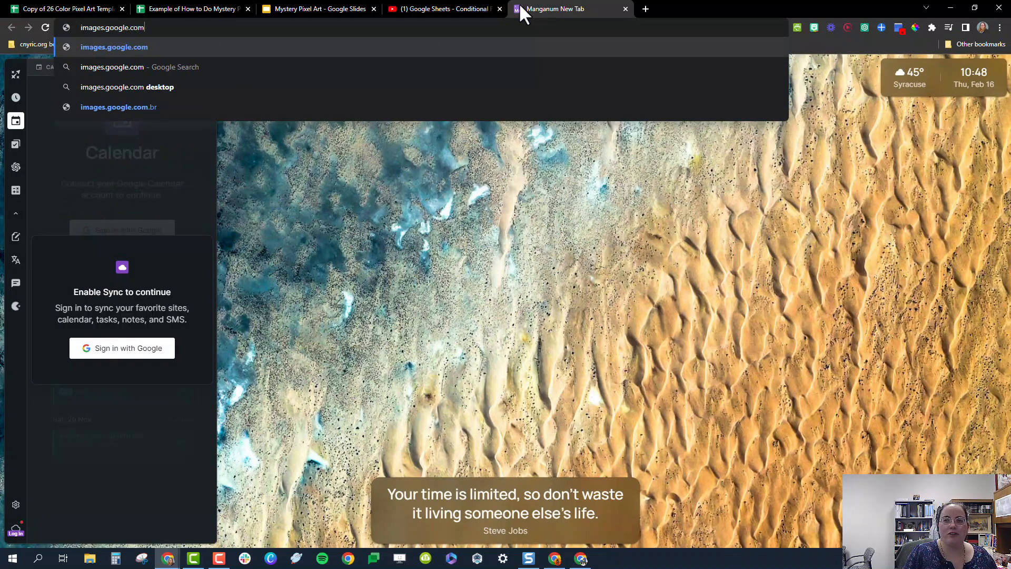
key("Return")
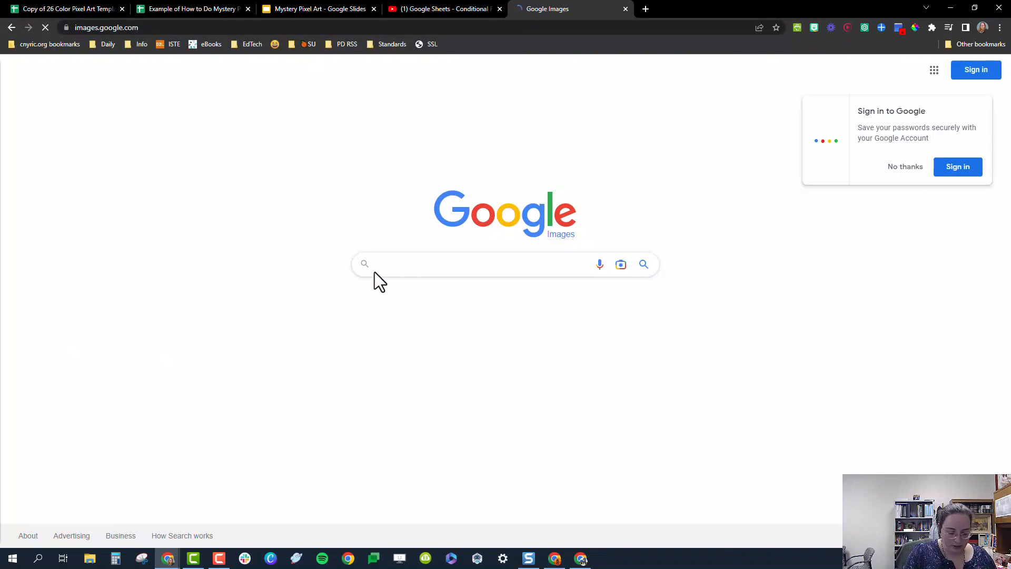
left_click(403, 272)
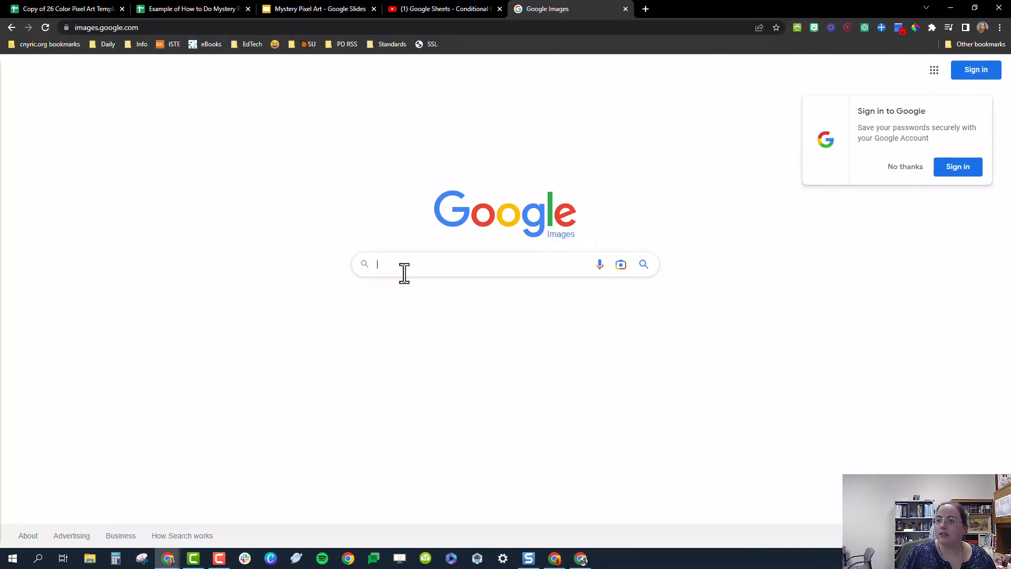
type("pixel art")
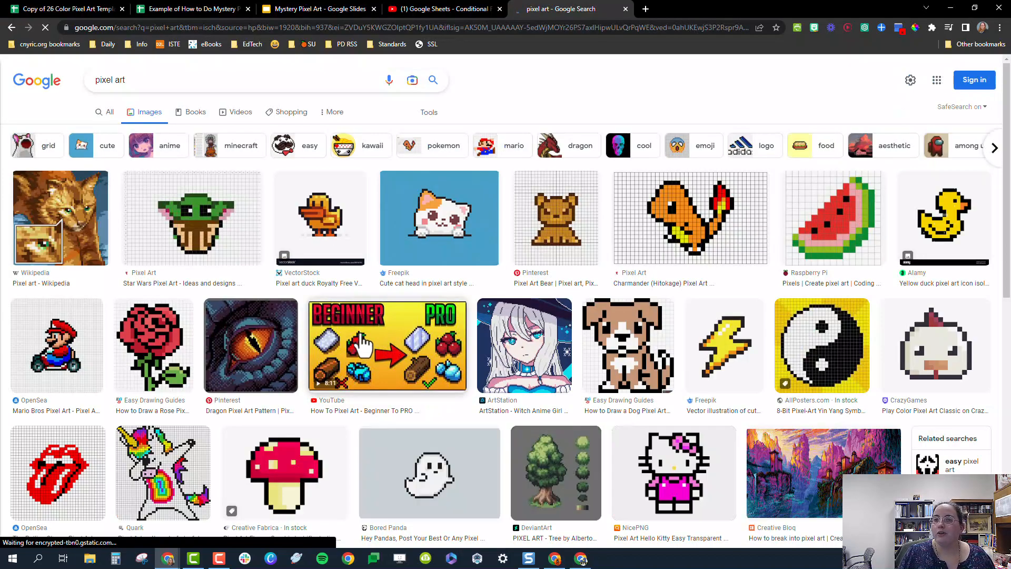
Preview the Star Wars Pixel Art grid image, browse the other results for design ideas and return to the Mystery Pixel Art slides.
left_click(198, 226)
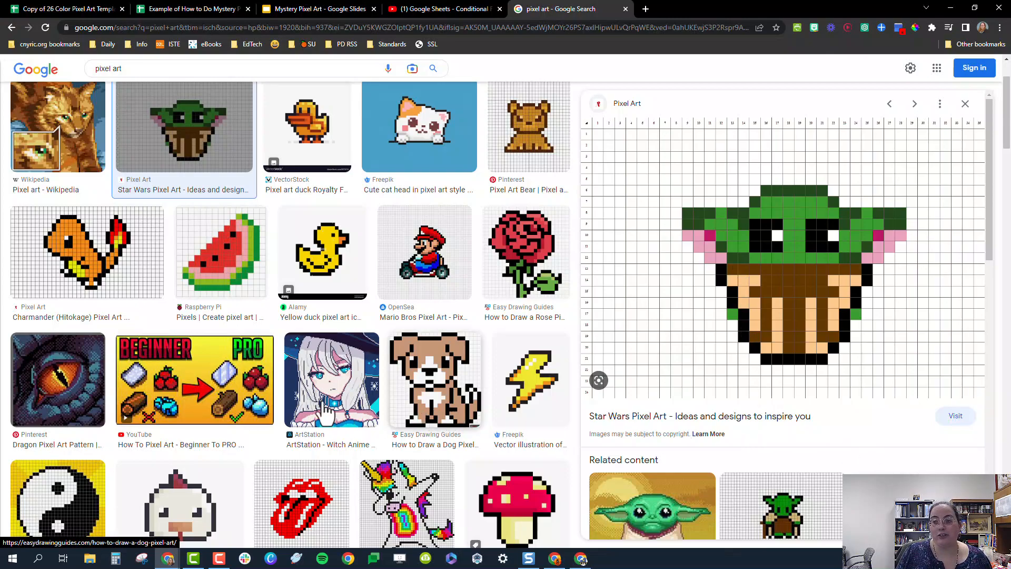
scroll(295, 374, "down", 4)
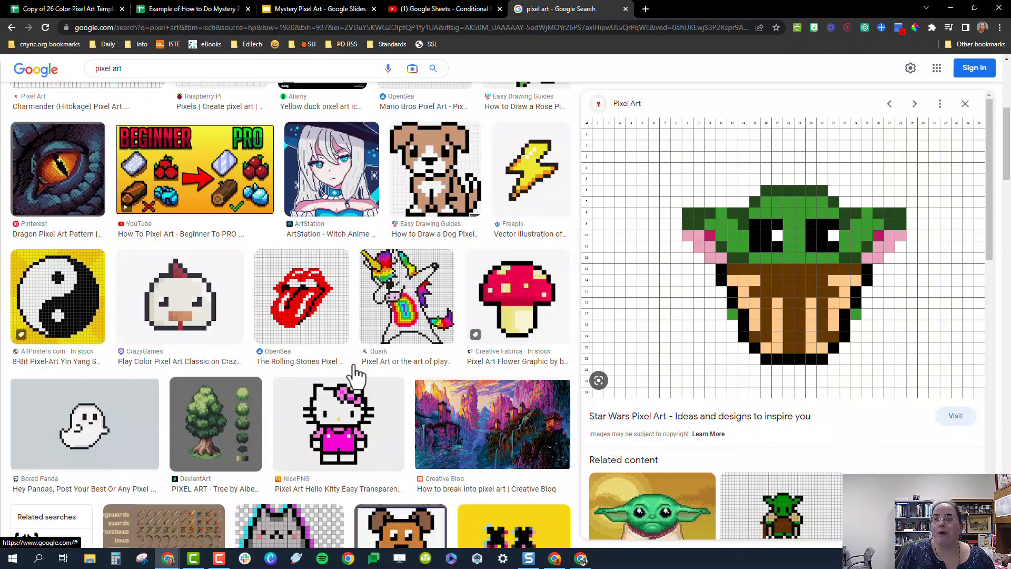
scroll(353, 364, "up", 5)
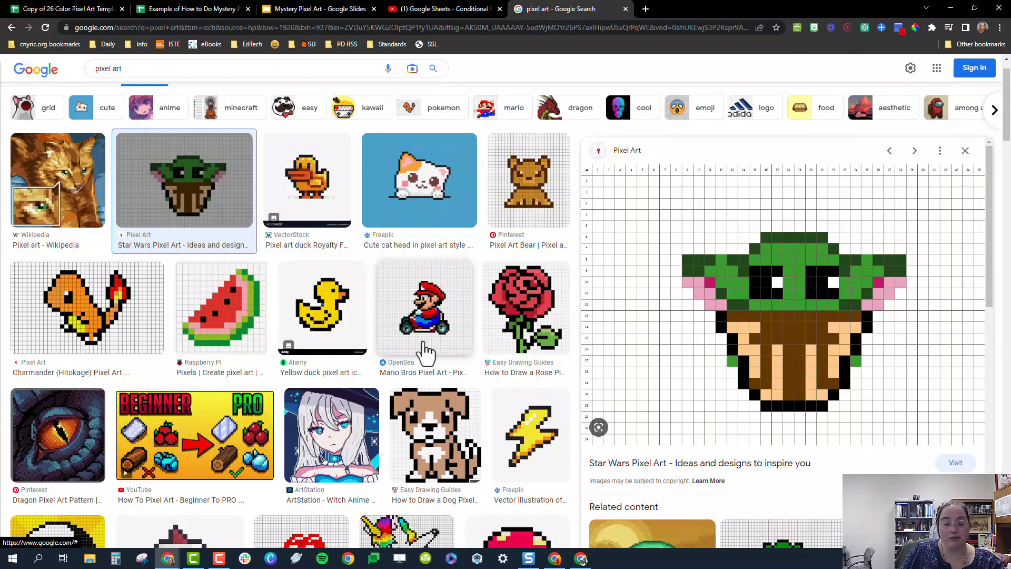
scroll(424, 348, "down", 7)
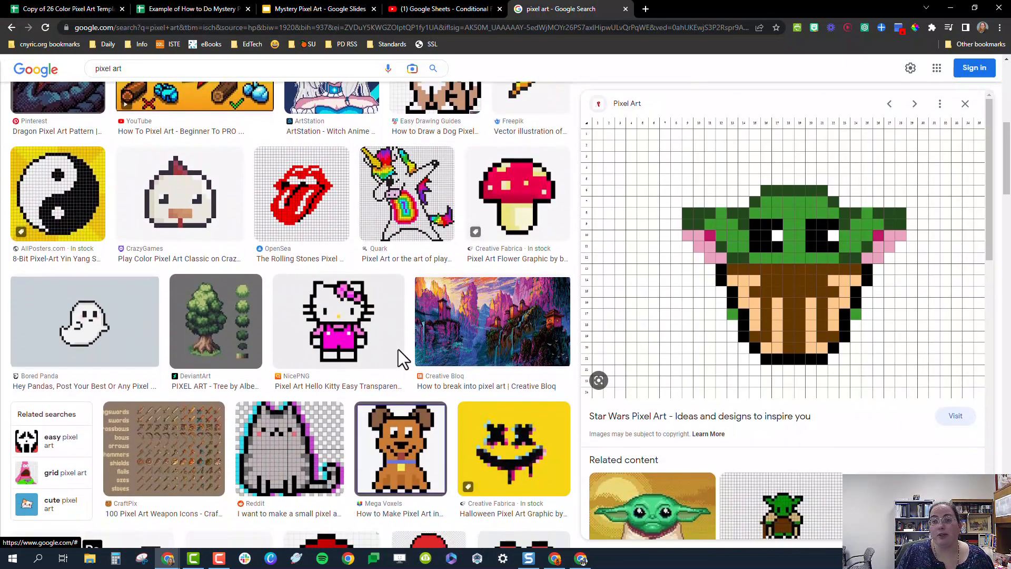
left_click(319, 9)
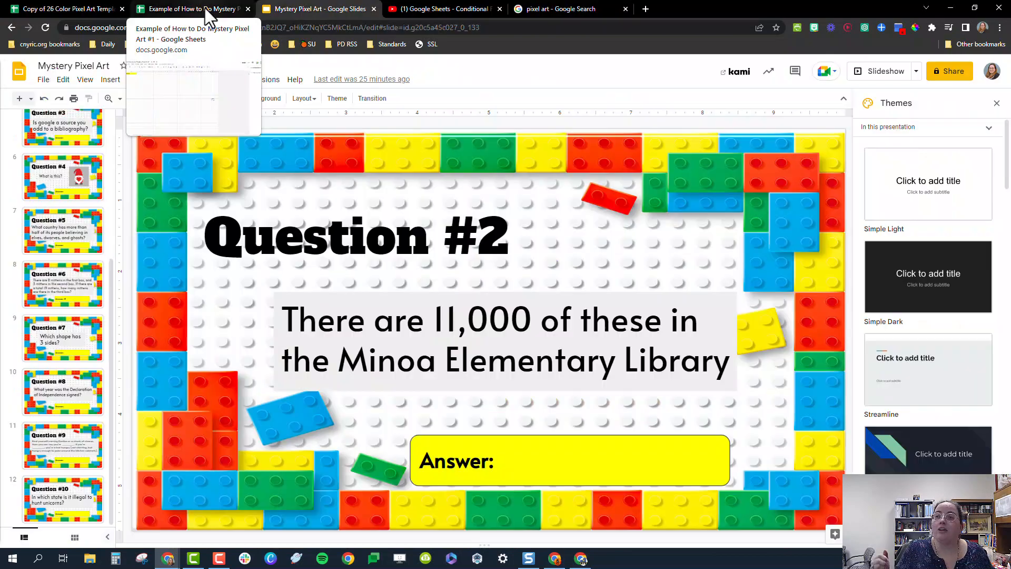